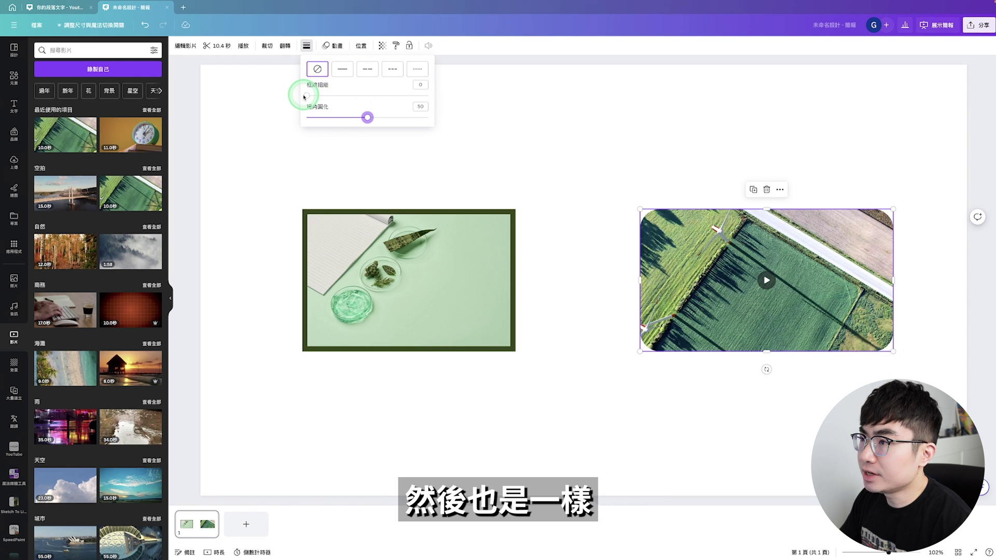
Give the rounded aerial video a solid border with weight 23 in the medium light green from the photo colours
{"action": "left_click_drag", "start_coordinate": [306, 97], "coordinate": [335, 95]}
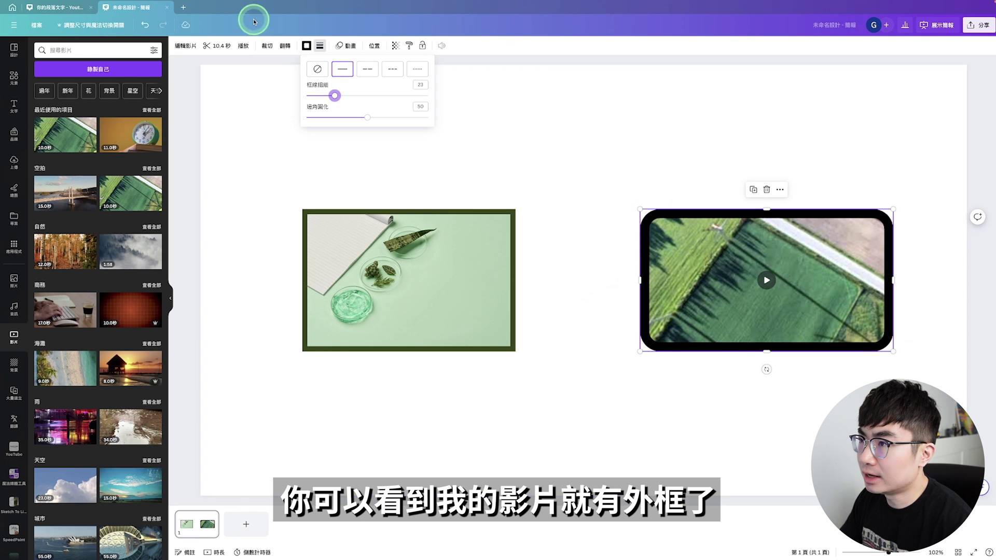
{"action": "left_click", "coordinate": [307, 45]}
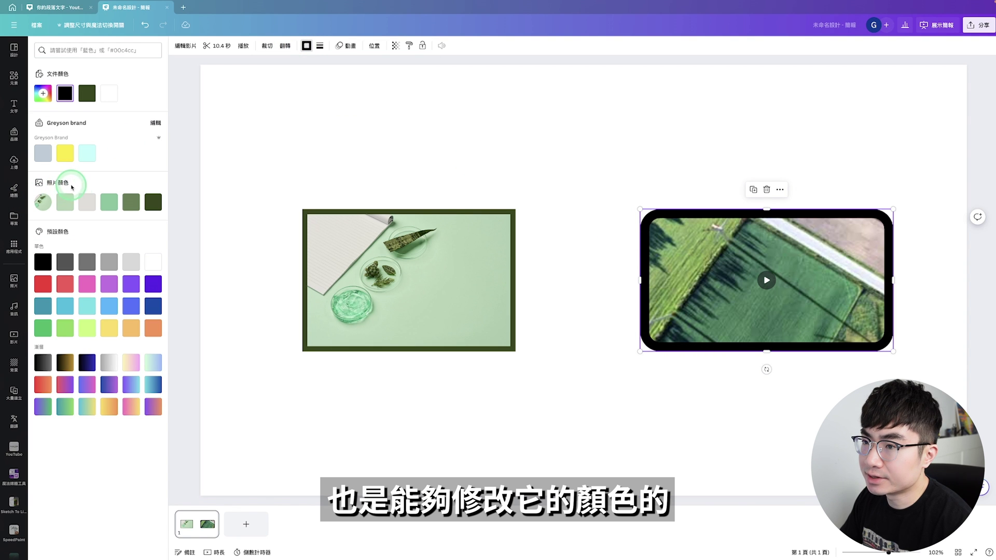
{"action": "left_click", "coordinate": [110, 204]}
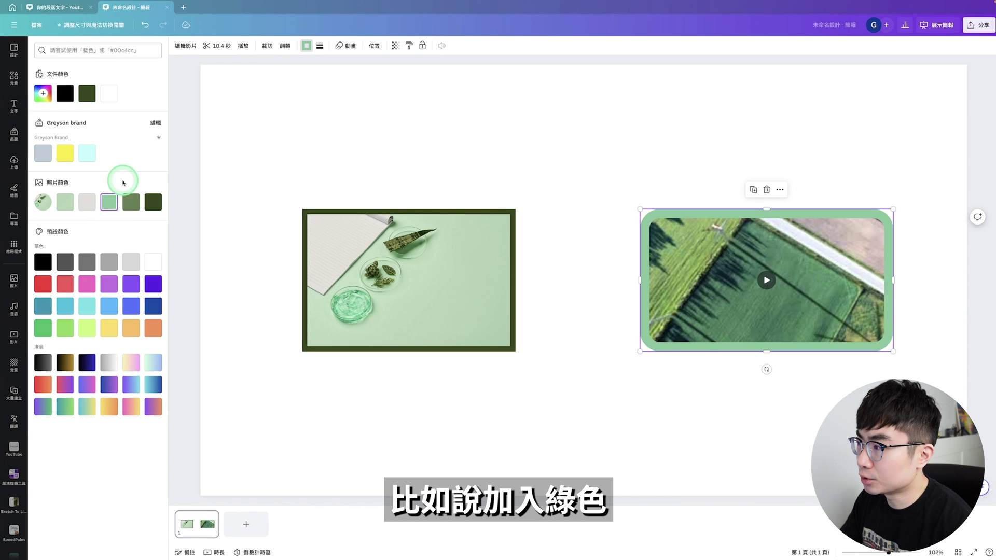
{"action": "left_click", "coordinate": [652, 168]}
{"action": "left_click", "coordinate": [670, 218]}
{"action": "left_click", "coordinate": [698, 253]}
Round the corners of the green leaf photo that has the dark green border
{"action": "left_click", "coordinate": [364, 280]}
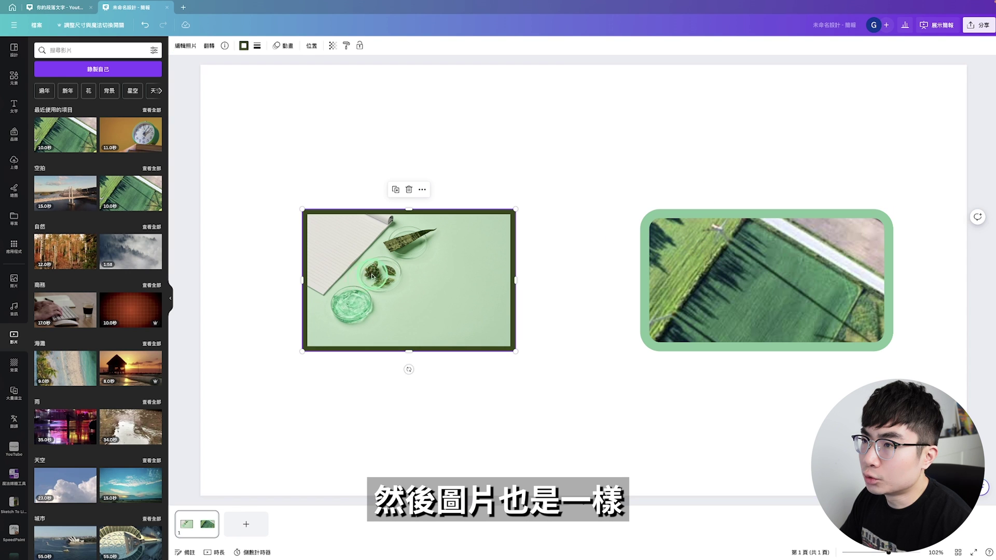
{"action": "left_click", "coordinate": [257, 46]}
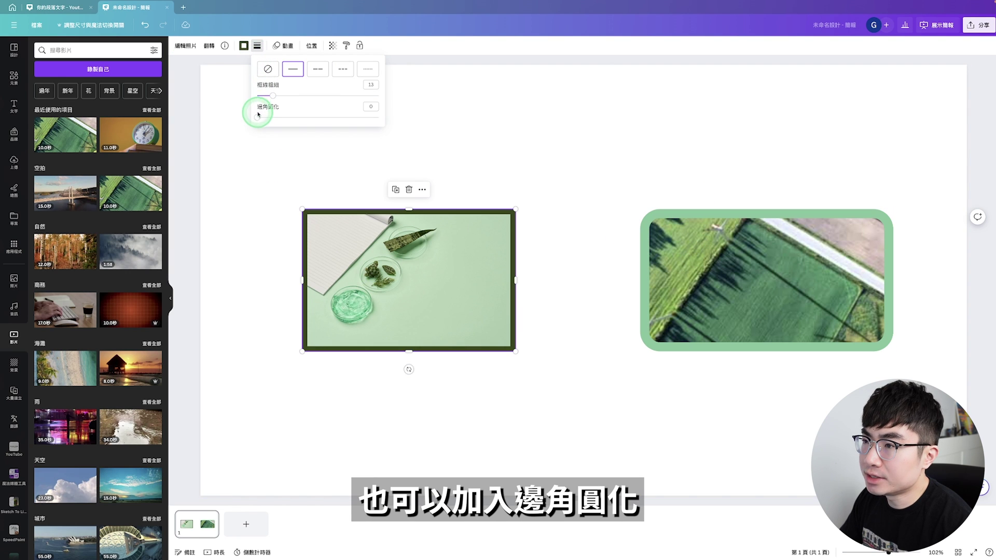
{"action": "left_click_drag", "start_coordinate": [258, 113], "coordinate": [332, 117]}
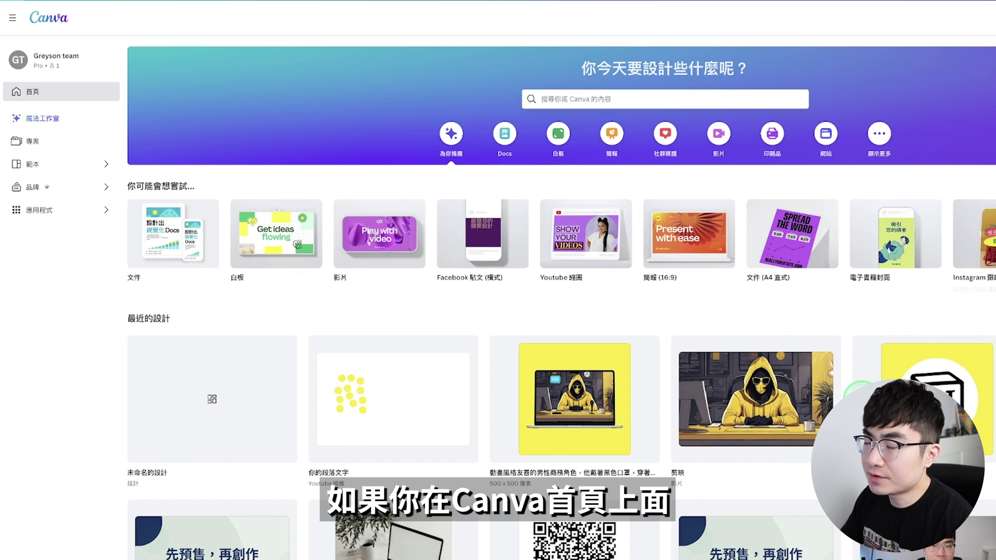
Search the Canva apps for TypeGradient and open its details
{"action": "left_click", "coordinate": [82, 211]}
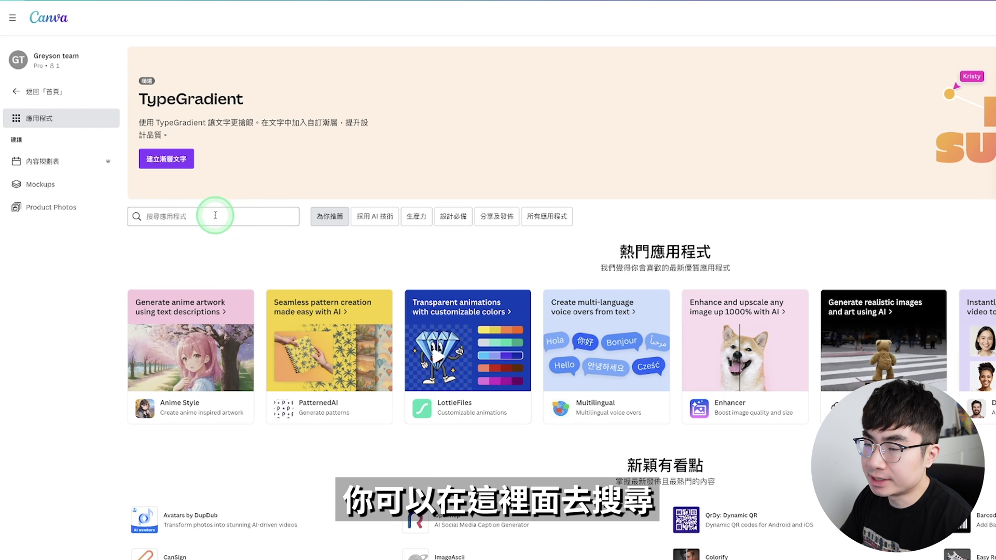
{"action": "left_click", "coordinate": [140, 192]}
{"action": "type", "text": "typegradient"}
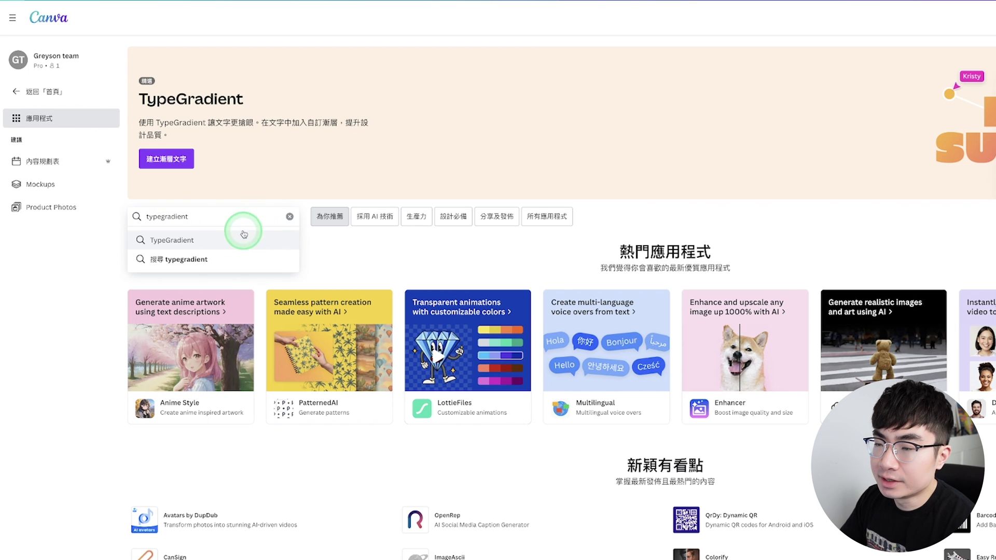
{"action": "left_click", "coordinate": [268, 236]}
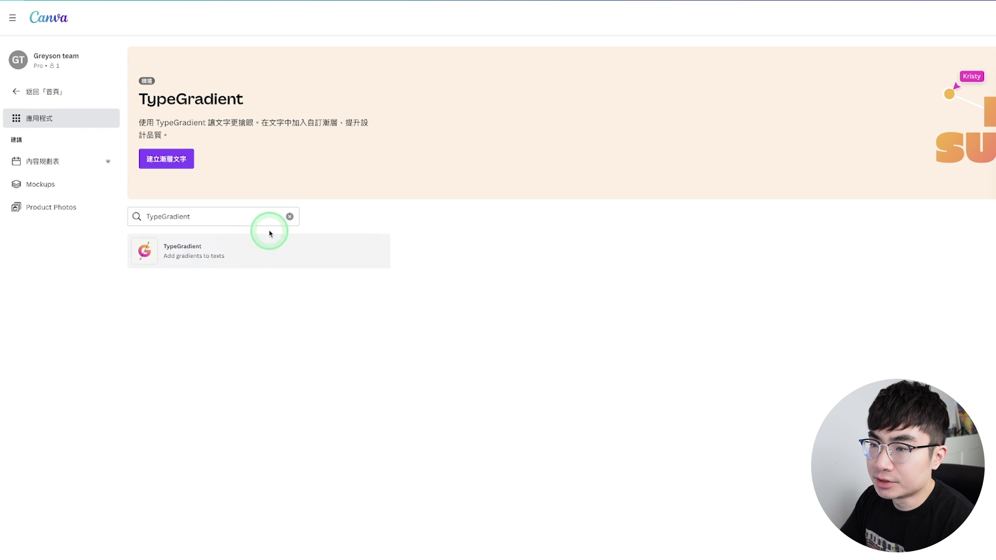
{"action": "left_click", "coordinate": [260, 250]}
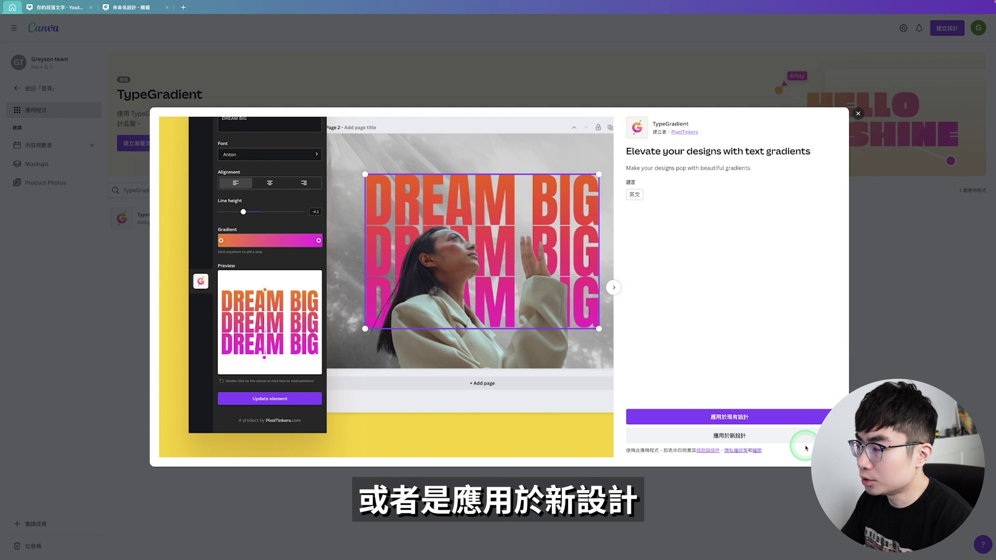
Use TypeGradient in a new 1080 × 1080 px Instagram post design
{"action": "left_click", "coordinate": [772, 434]}
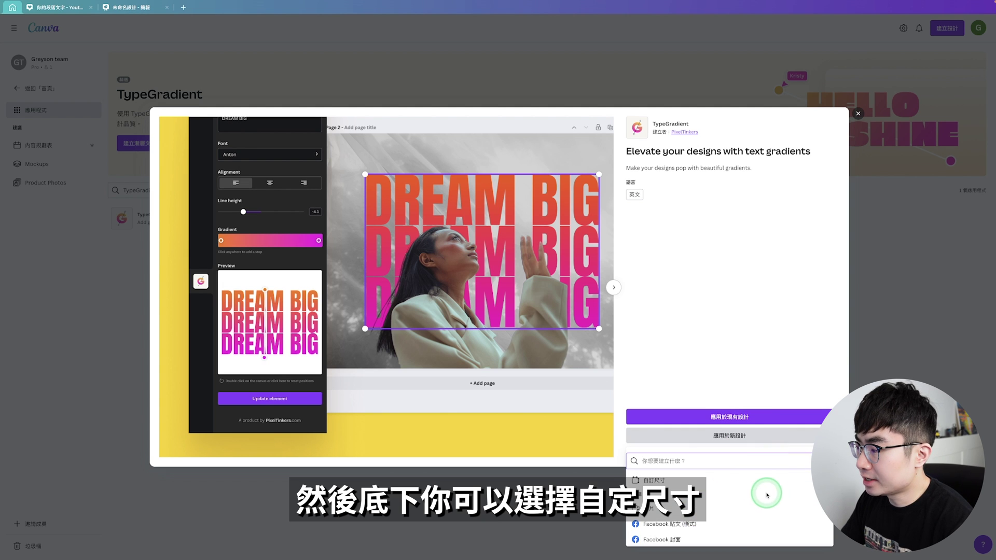
{"action": "scroll", "coordinate": [776, 501], "scroll_direction": "down", "scroll_amount": 1}
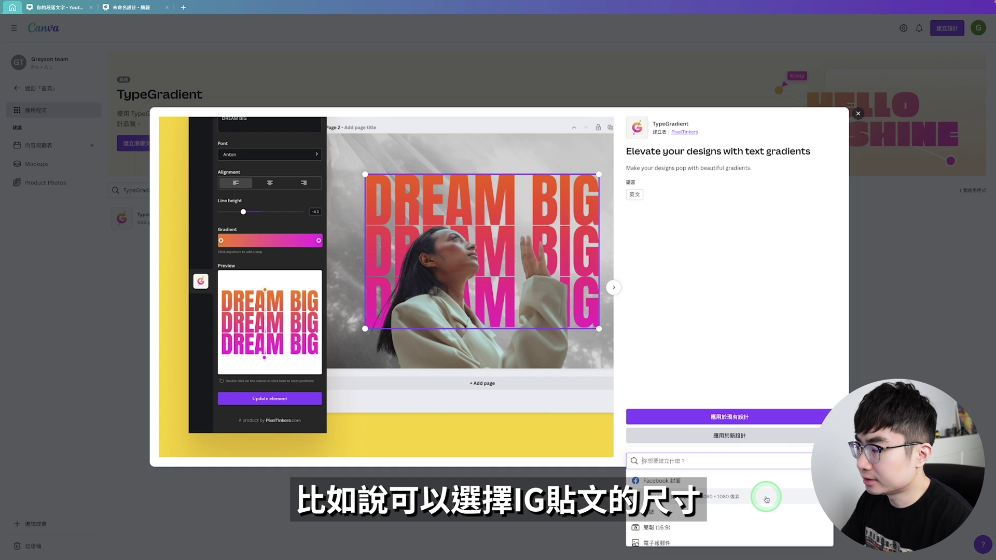
{"action": "left_click", "coordinate": [766, 499]}
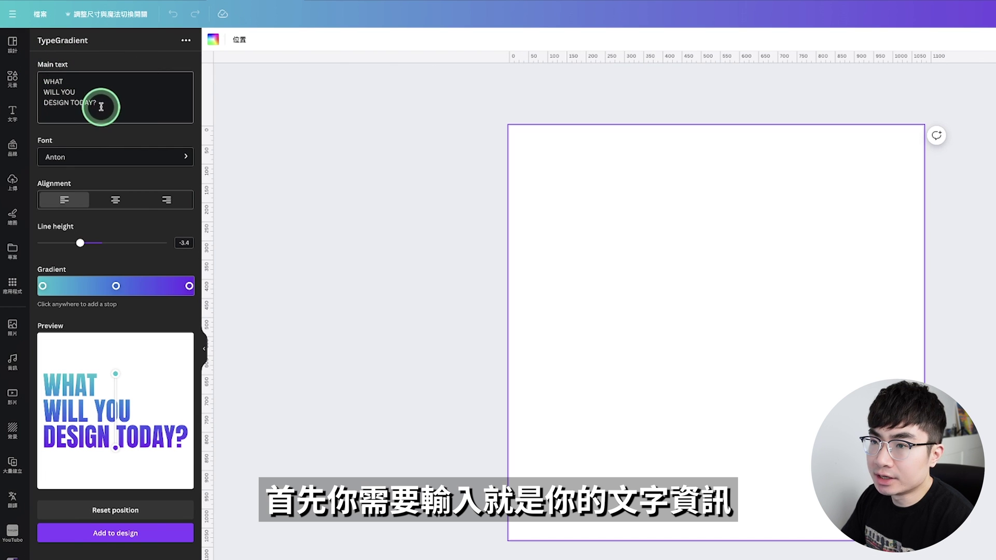
Replace the main text with "My text" and "will be here" on a second line, keeping the Anton font after browsing others
{"action": "key", "text": "ctrl+a"}
{"action": "type", "text": "漸層文字"}
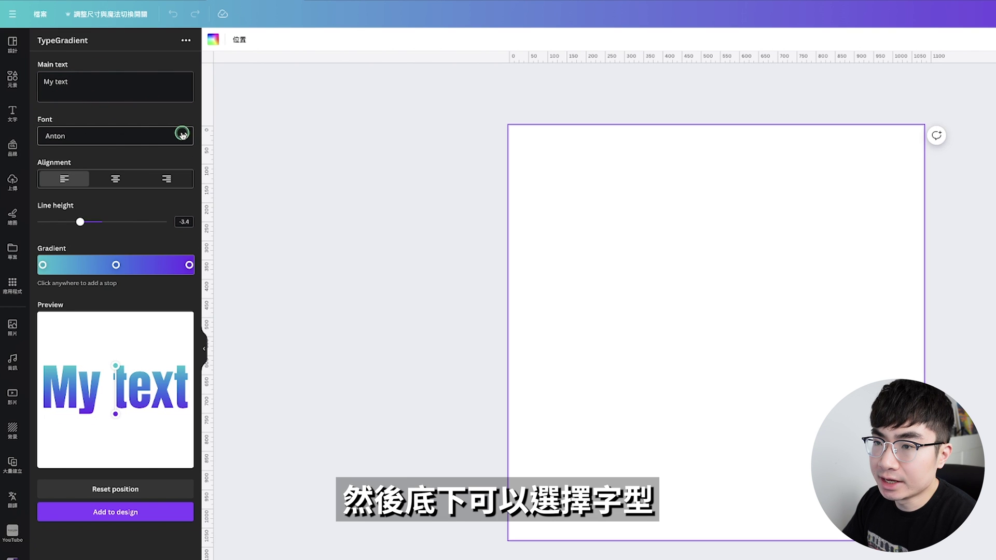
{"action": "left_click", "coordinate": [181, 135]}
{"action": "scroll", "coordinate": [121, 311], "scroll_direction": "down", "scroll_amount": 3}
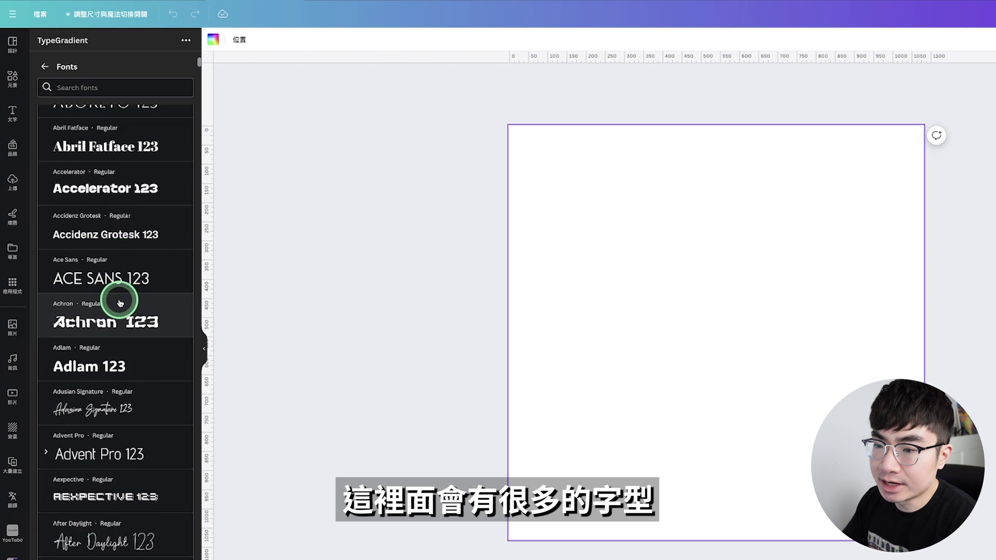
{"action": "scroll", "coordinate": [119, 303], "scroll_direction": "down", "scroll_amount": 2}
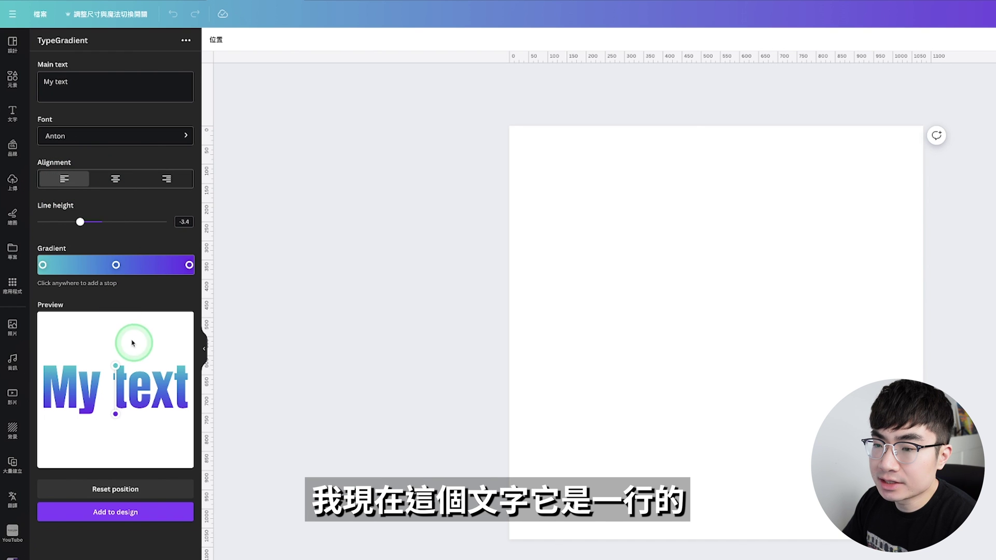
{"action": "left_click", "coordinate": [88, 78]}
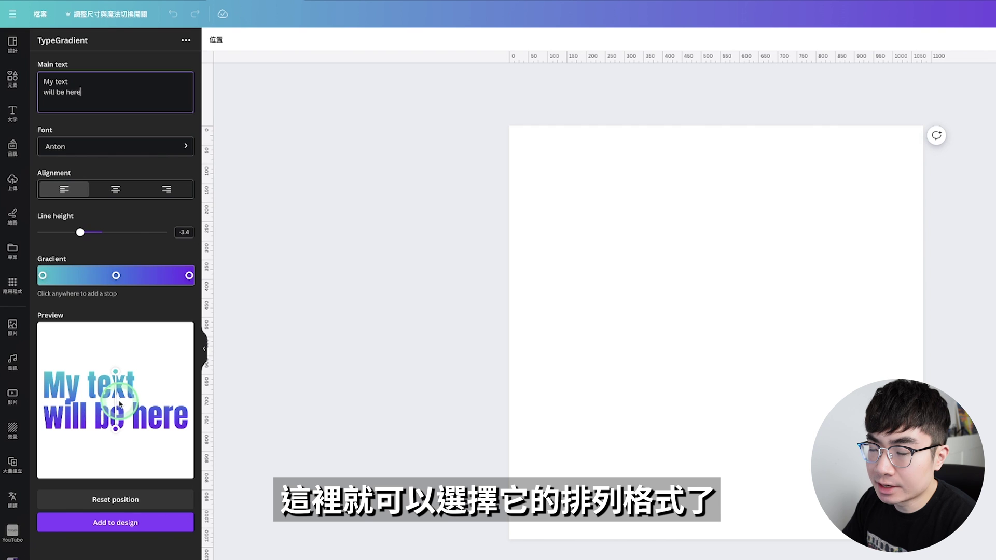
Try the centre and right alignments, keep the text left-aligned, and set the line height to -1.3
{"action": "left_click", "coordinate": [114, 190]}
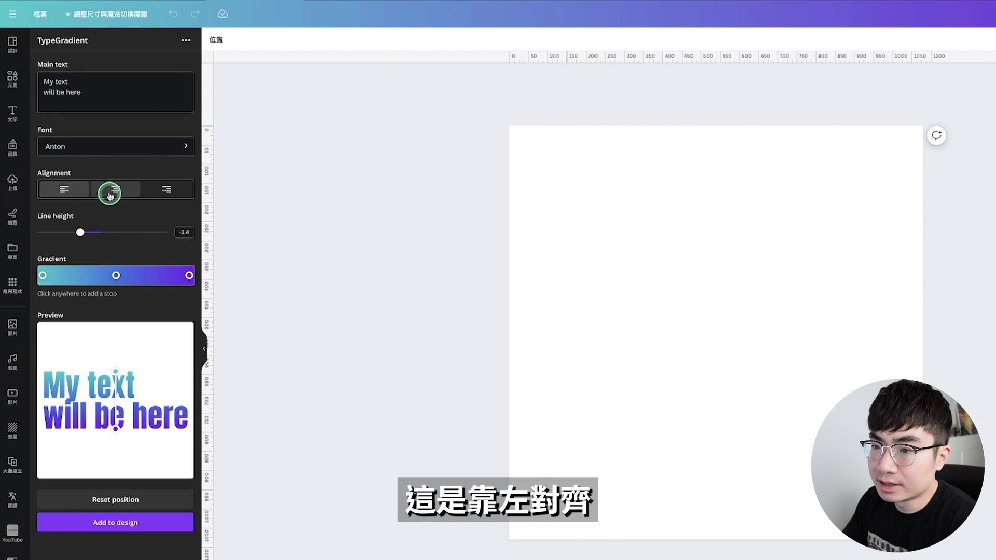
{"action": "left_click", "coordinate": [173, 191]}
{"action": "left_click", "coordinate": [65, 191]}
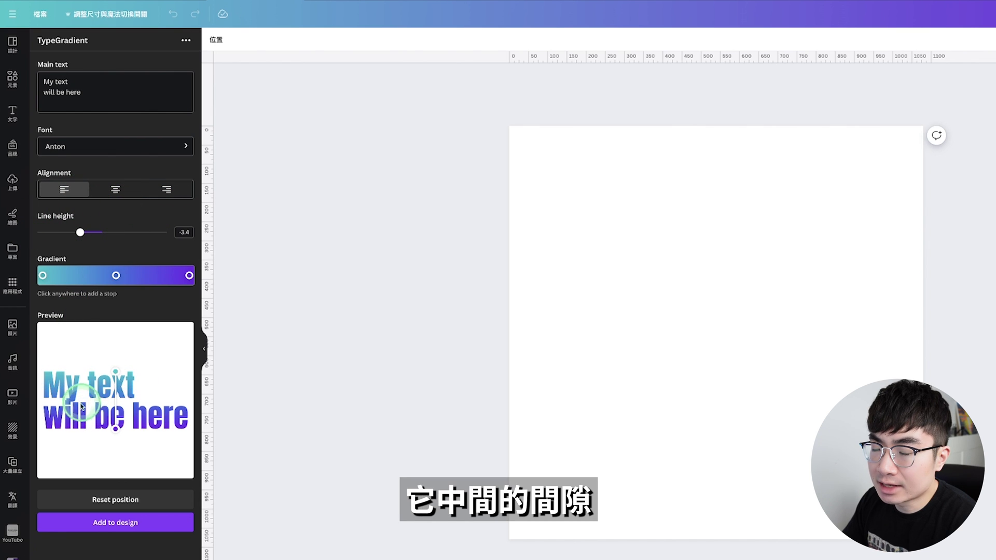
{"action": "left_click_drag", "start_coordinate": [80, 232], "coordinate": [94, 232]}
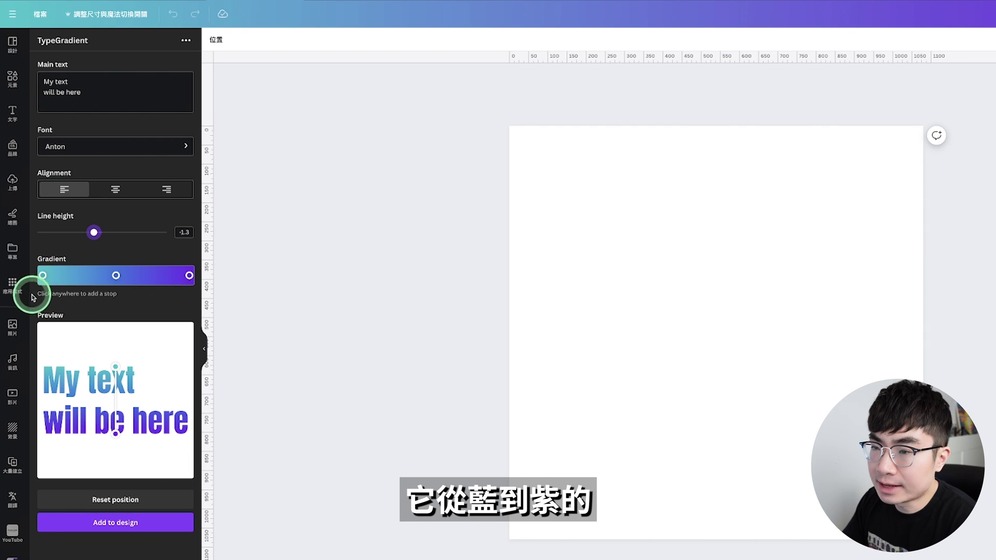
Recolour the text gradient with a yellow first stop, a green #33e3a4 middle stop and a magenta last stop
{"action": "left_click", "coordinate": [43, 275]}
{"action": "left_click_drag", "start_coordinate": [116, 353], "coordinate": [67, 354]}
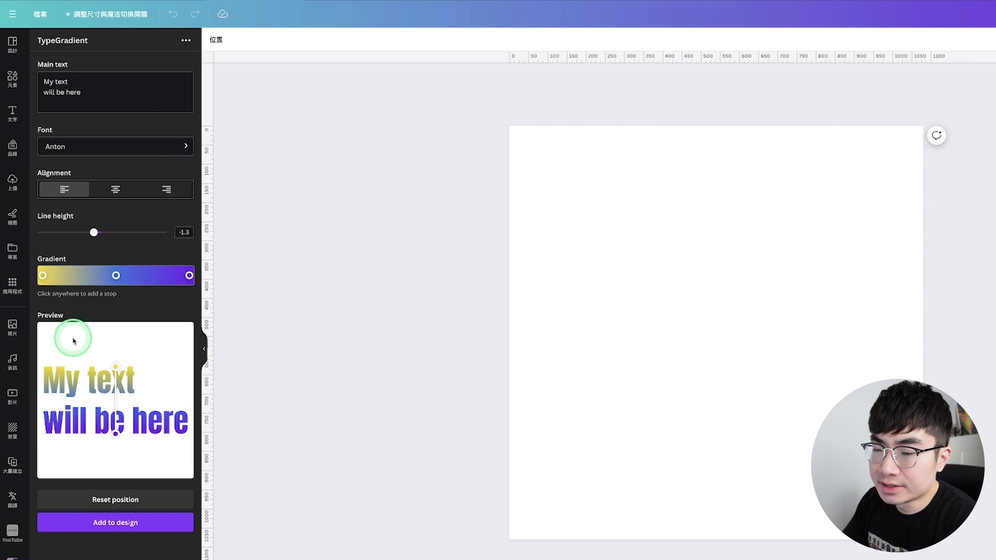
{"action": "left_click", "coordinate": [177, 284]}
{"action": "left_click_drag", "start_coordinate": [147, 354], "coordinate": [112, 353]}
{"action": "left_click", "coordinate": [116, 276]}
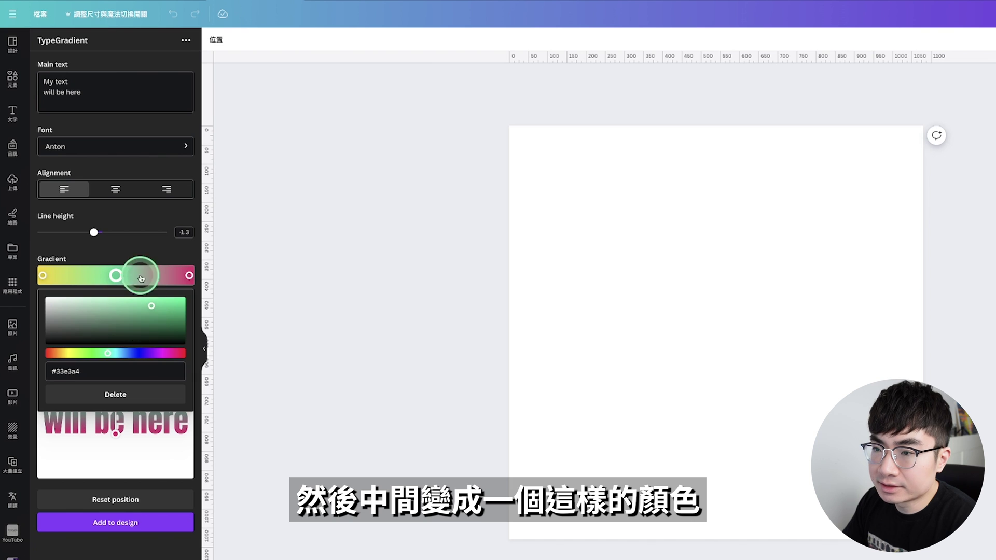
{"action": "left_click", "coordinate": [158, 258]}
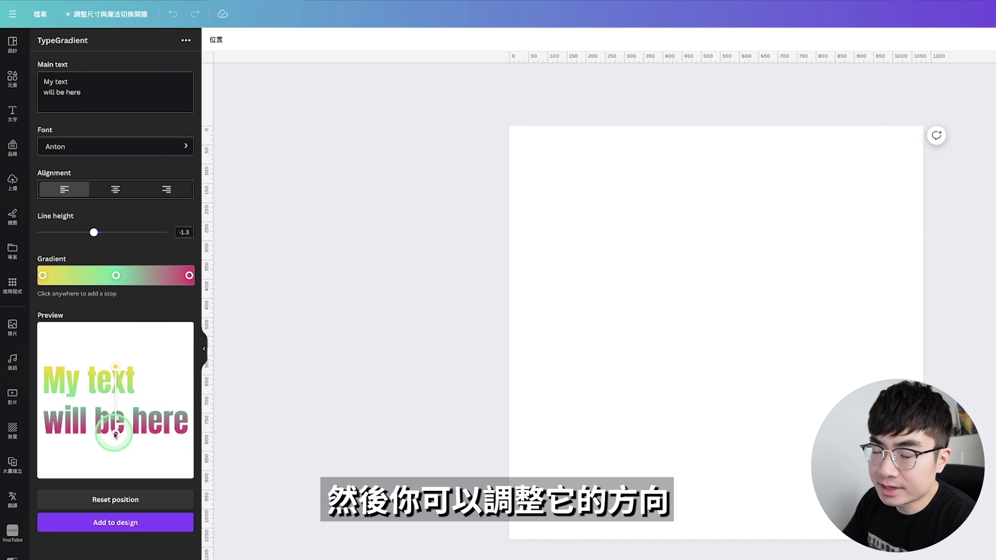
Change the gradient direction to run slightly diagonally from the text's left side down towards the word "here"
{"action": "left_click_drag", "start_coordinate": [119, 435], "coordinate": [168, 420]}
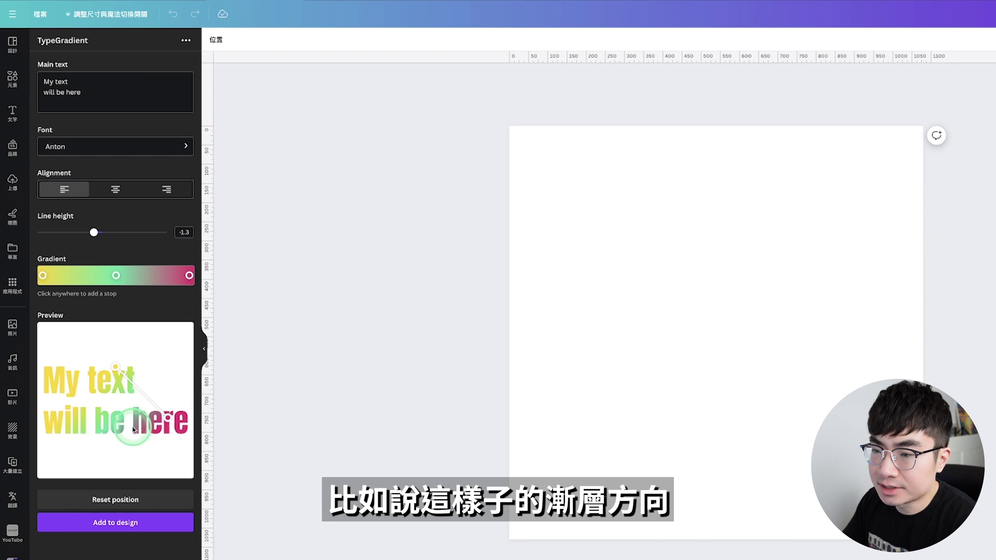
{"action": "left_click_drag", "start_coordinate": [115, 367], "coordinate": [54, 409]}
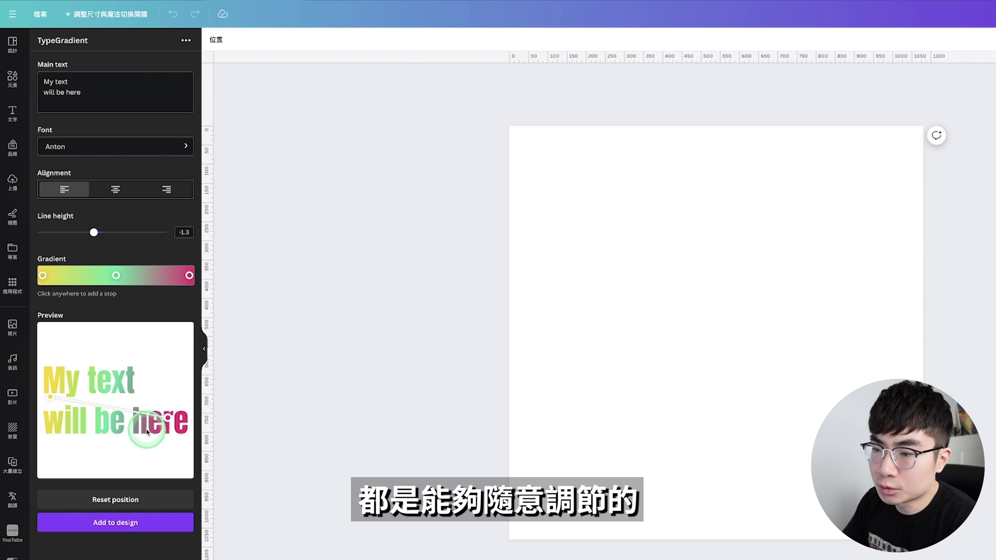
{"action": "left_click_drag", "start_coordinate": [159, 415], "coordinate": [134, 430]}
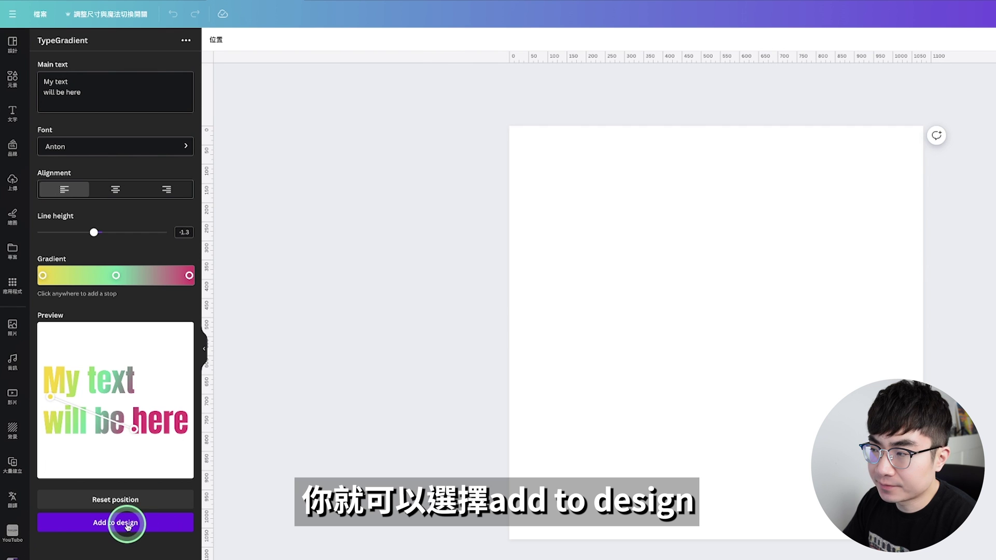
Add the gradient text to the design and enlarge it on the page
{"action": "left_click", "coordinate": [127, 524]}
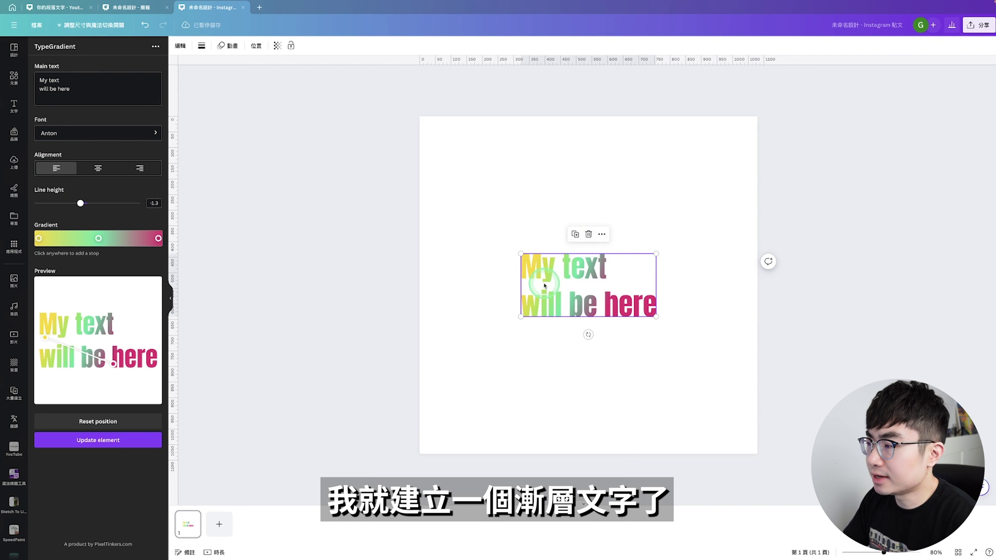
{"action": "left_click_drag", "start_coordinate": [657, 253], "coordinate": [724, 223]}
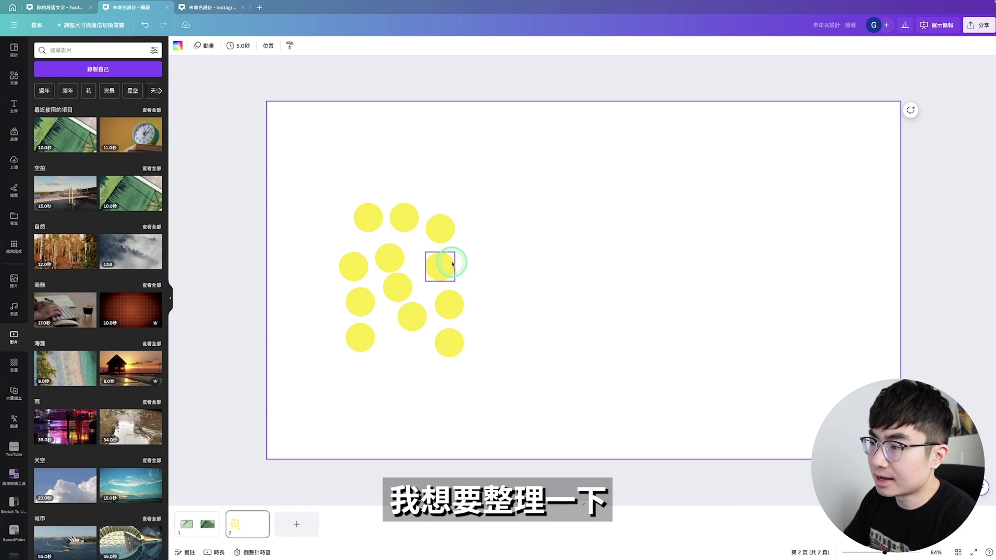
Try the tidy-up (整理) spacing option on all the yellow circles on page 2 of the presentation, and undo it
{"action": "left_click_drag", "start_coordinate": [584, 394], "coordinate": [327, 182]}
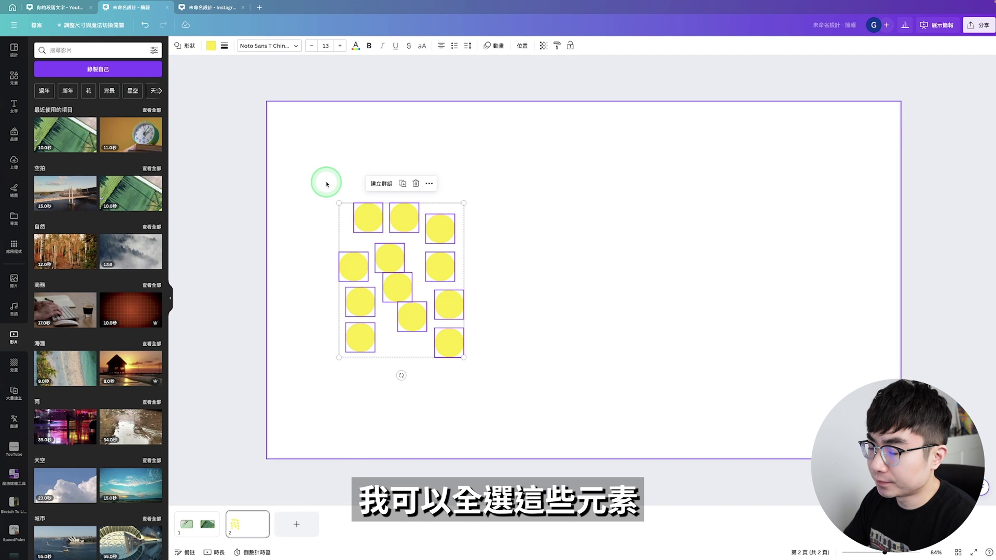
{"action": "left_click", "coordinate": [429, 184]}
{"action": "mouse_move", "coordinate": [484, 303]}
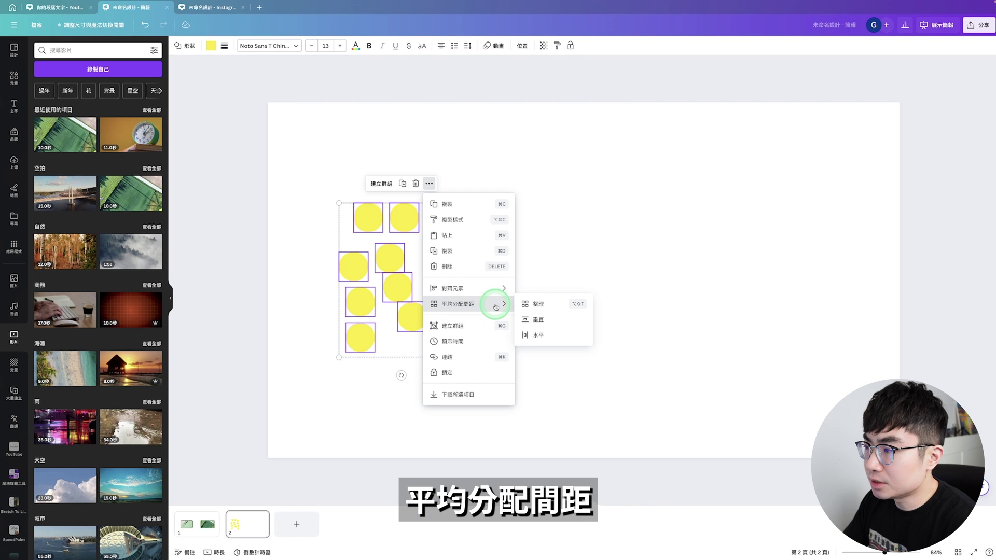
{"action": "left_click", "coordinate": [560, 307]}
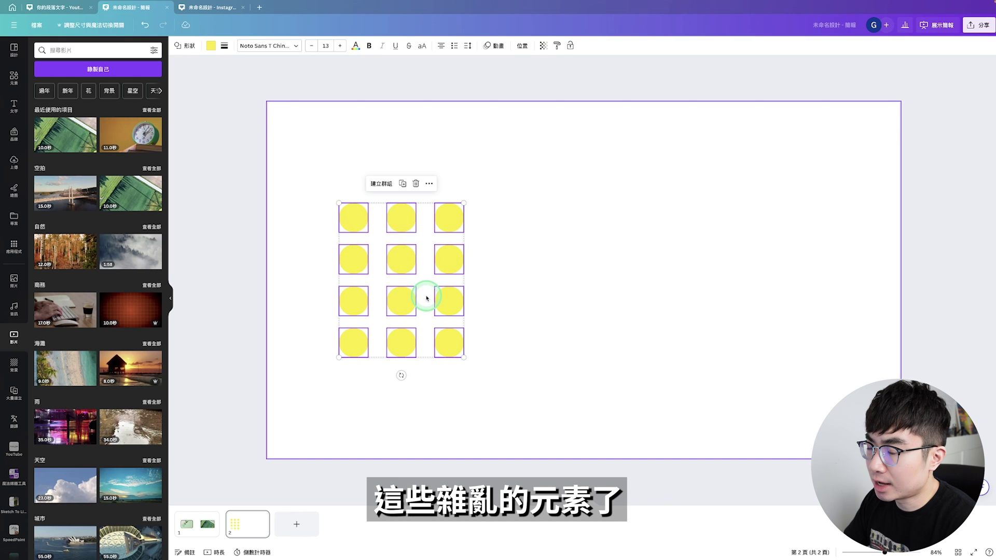
{"action": "key", "text": "ctrl+z"}
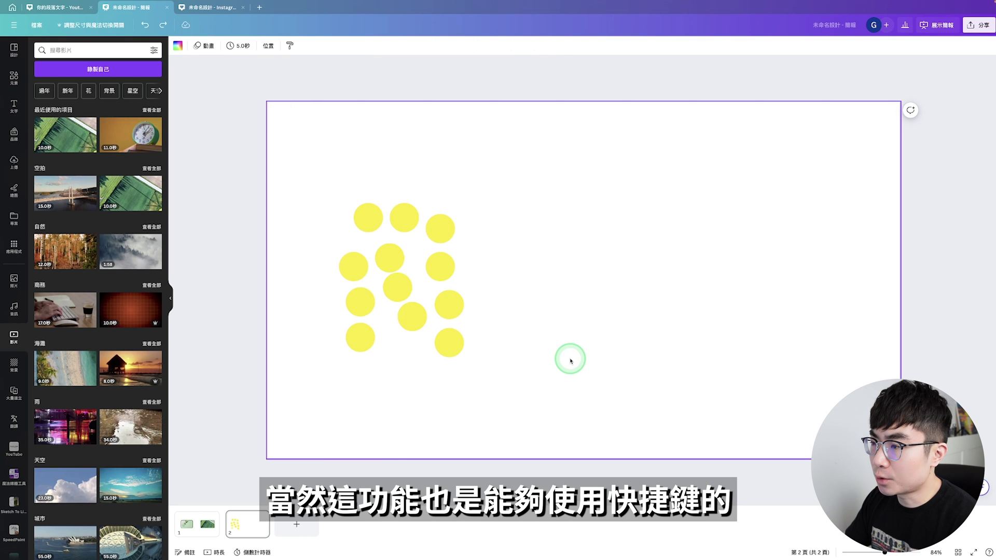
Tidy all the scattered yellow circles into an evenly spaced grid
{"action": "left_click_drag", "start_coordinate": [566, 362], "coordinate": [322, 177]}
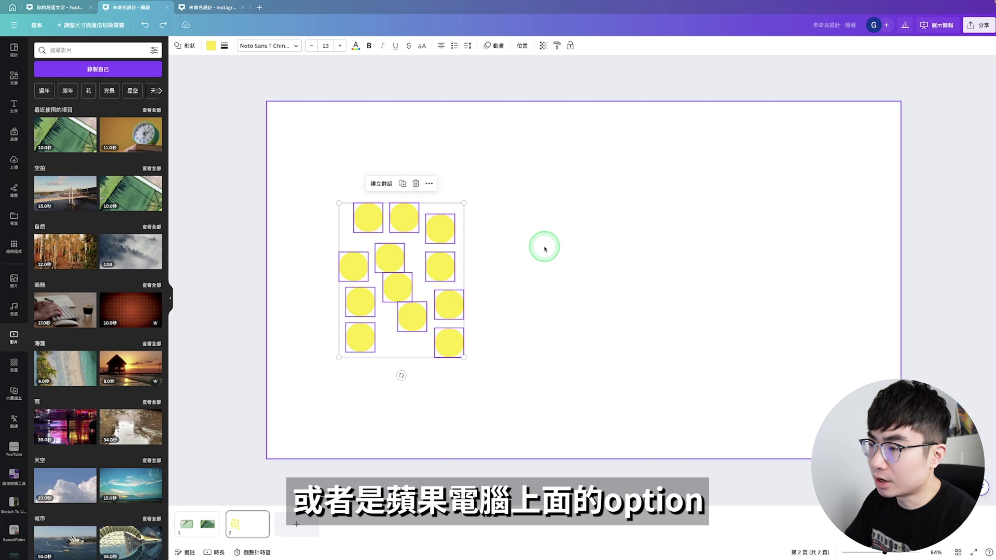
{"action": "key", "text": "alt"}
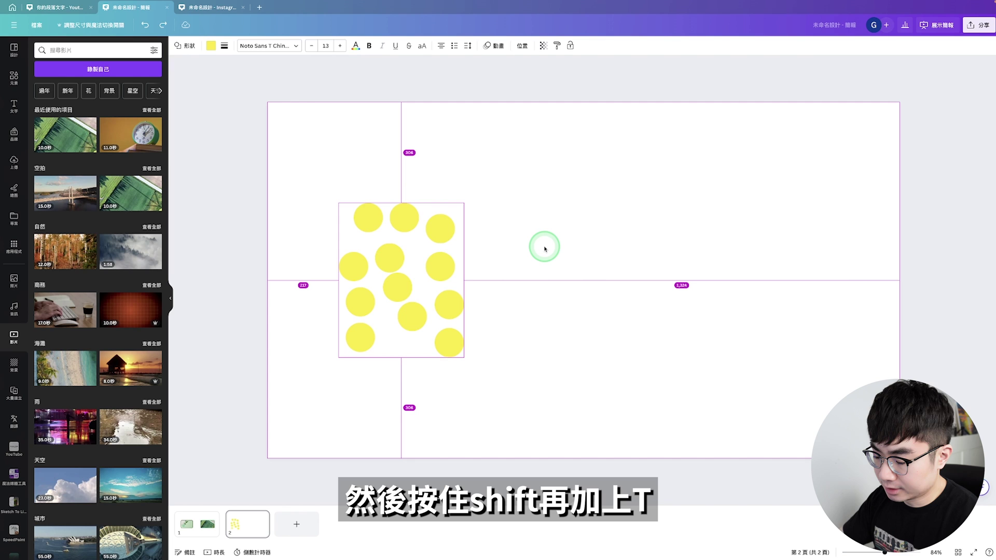
{"action": "key", "text": "alt+shift+t"}
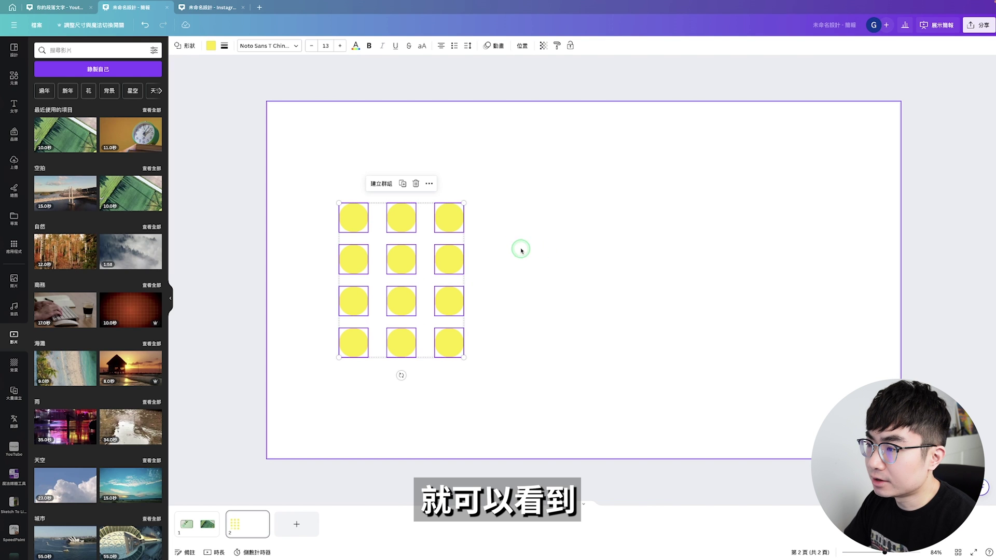
Search the app directory from the Canva home page for "typecraft" and open TypeCraft
{"action": "left_click", "coordinate": [521, 251]}
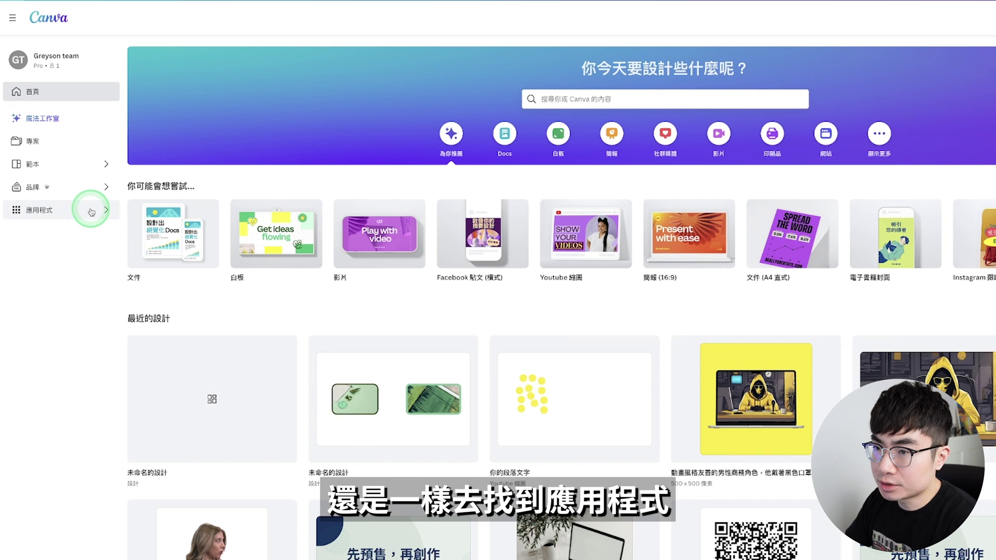
{"action": "left_click", "coordinate": [91, 211]}
{"action": "left_click", "coordinate": [230, 220]}
{"action": "type", "text": "typecraft"}
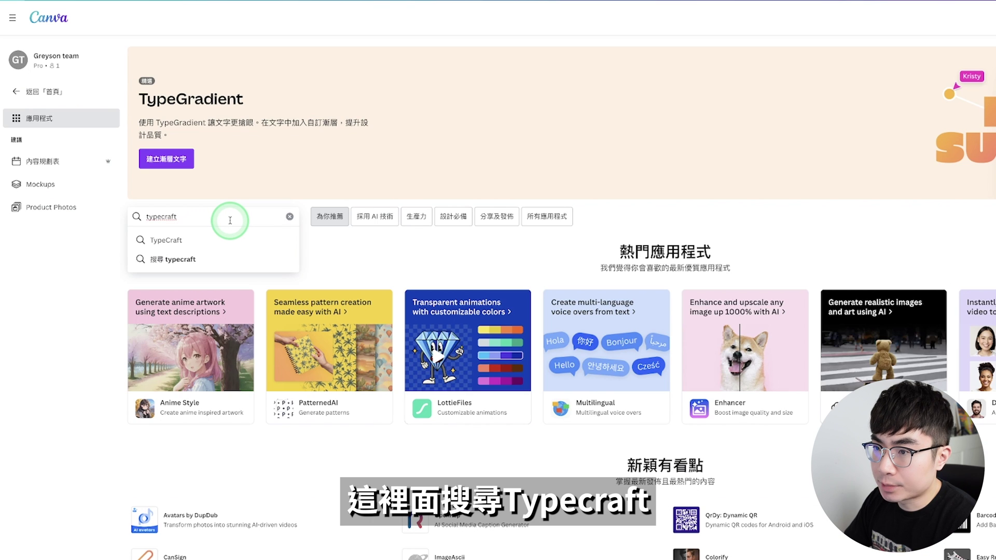
{"action": "left_click", "coordinate": [229, 239]}
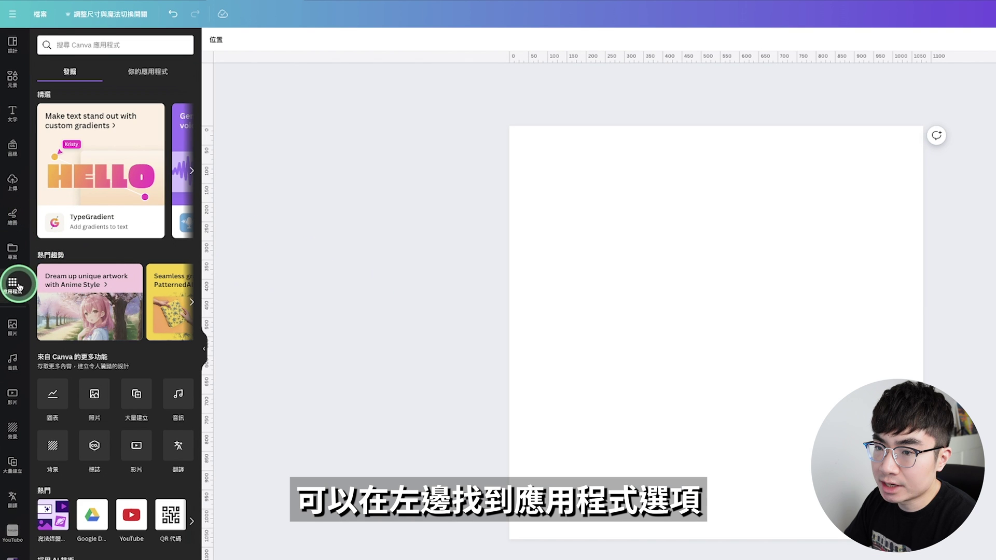
Search the editor's apps for "typecraft" and open the TypeCraft app for the blank page
{"action": "left_click", "coordinate": [132, 45]}
{"action": "type", "text": "typecraft"}
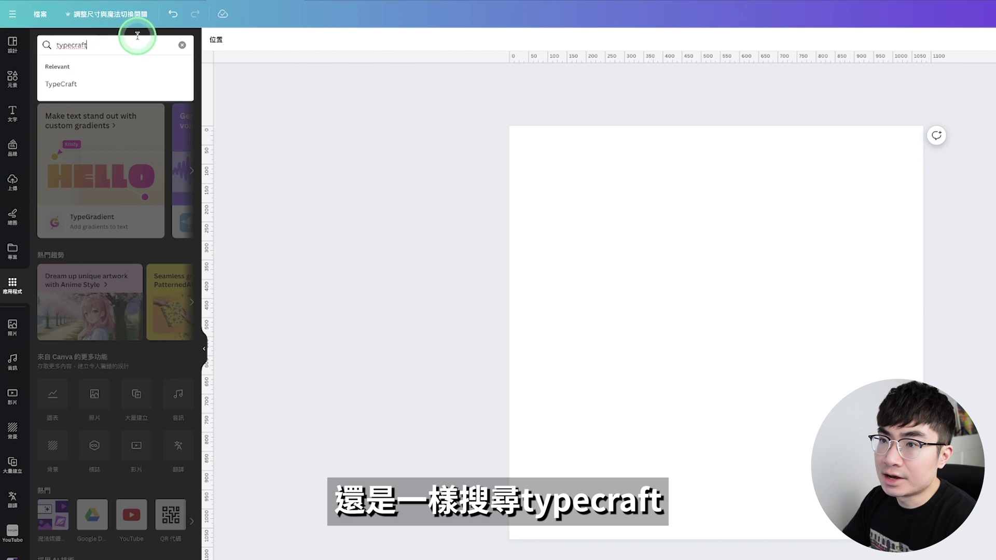
{"action": "left_click", "coordinate": [55, 82]}
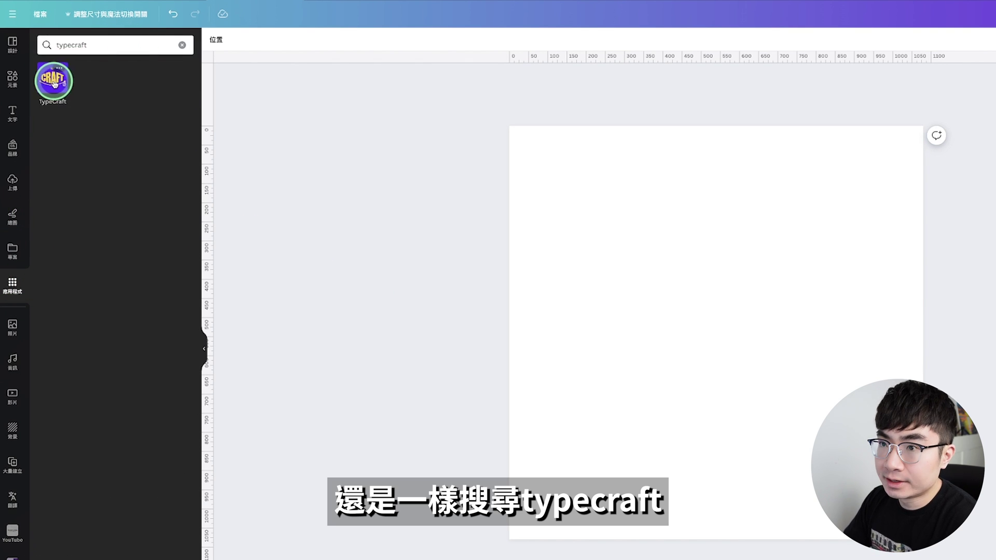
{"action": "left_click", "coordinate": [56, 81]}
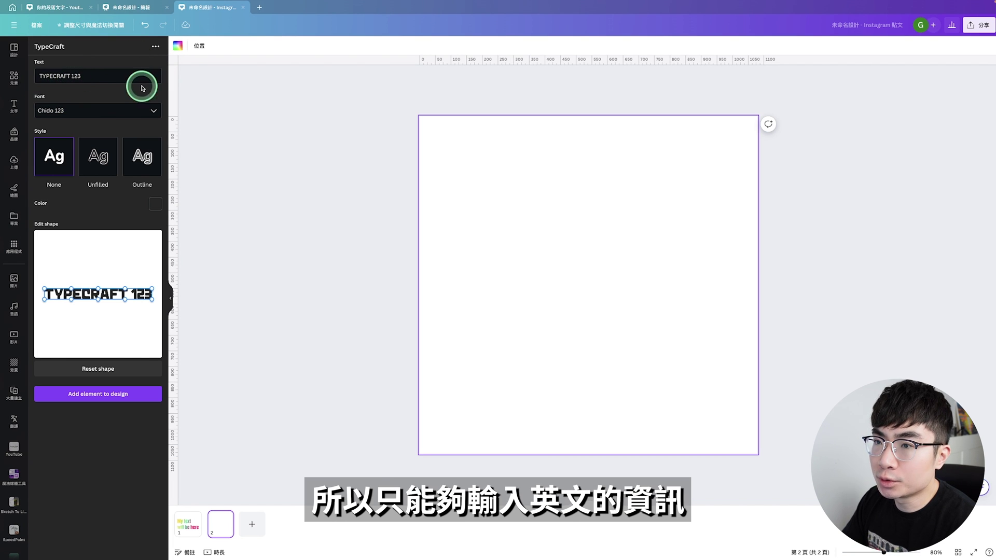
Set the TypeCraft lettering's font to Clm Ralley 123, preview the Unfilled style, and apply the Outline style
{"action": "left_click", "coordinate": [80, 109]}
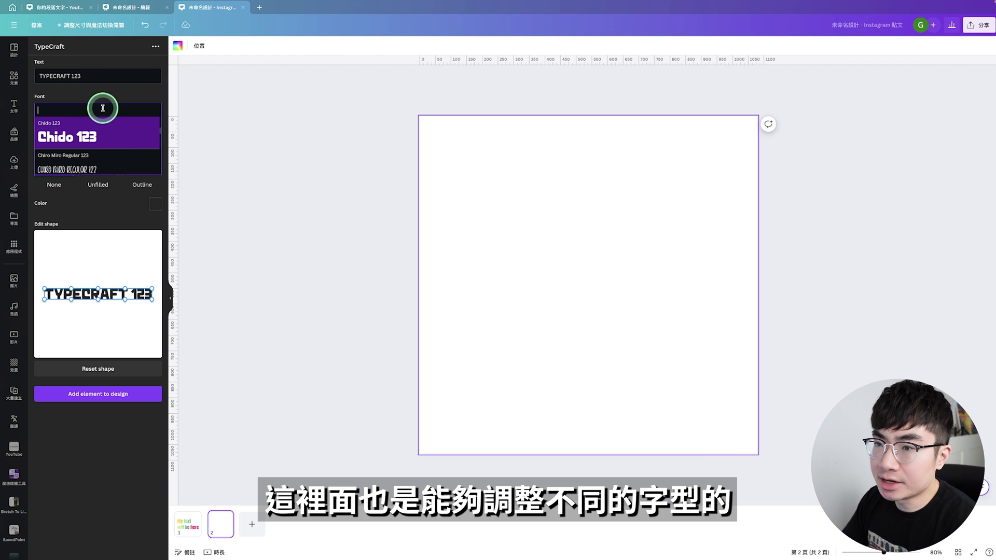
{"action": "scroll", "coordinate": [117, 152], "scroll_direction": "down", "scroll_amount": 1}
{"action": "scroll", "coordinate": [118, 152], "scroll_direction": "down", "scroll_amount": 1}
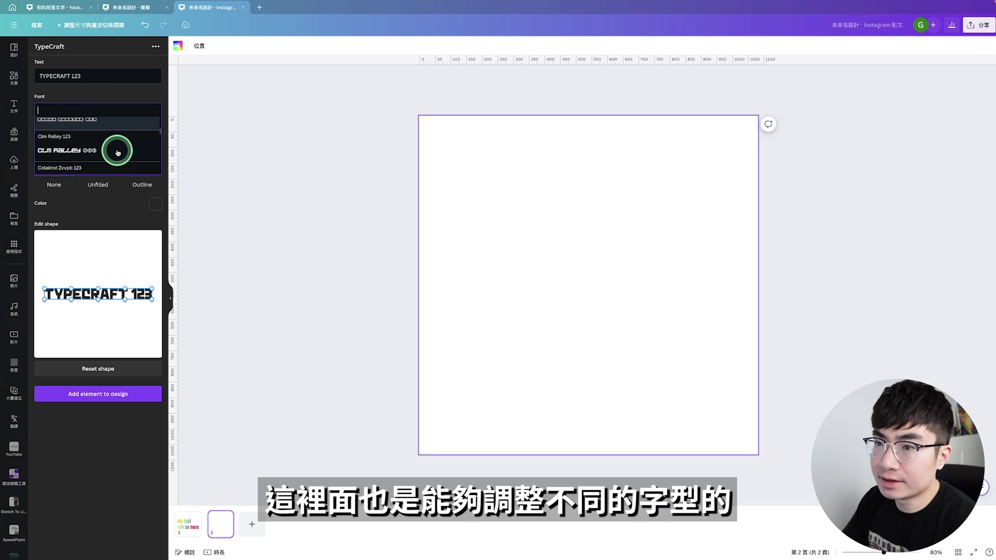
{"action": "left_click", "coordinate": [115, 148]}
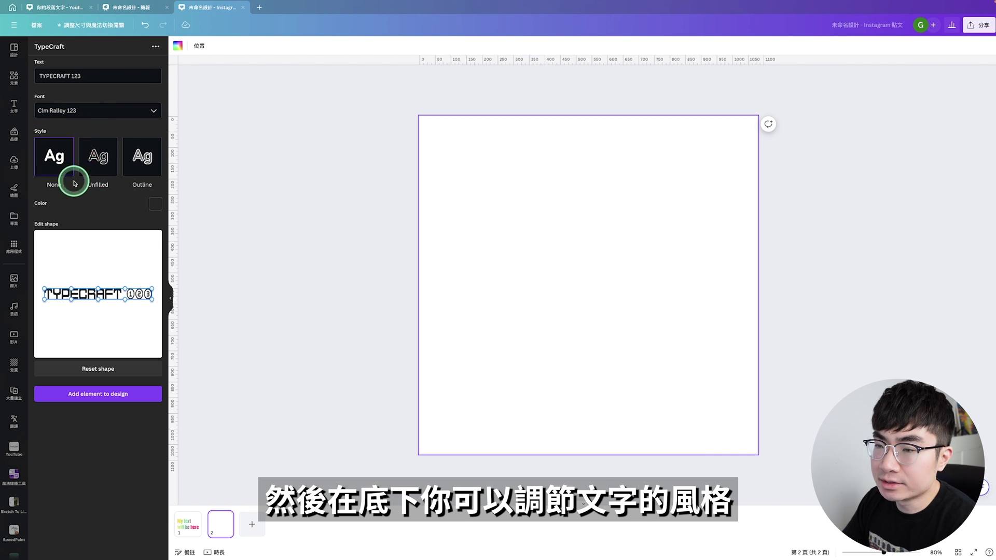
{"action": "left_click", "coordinate": [101, 163]}
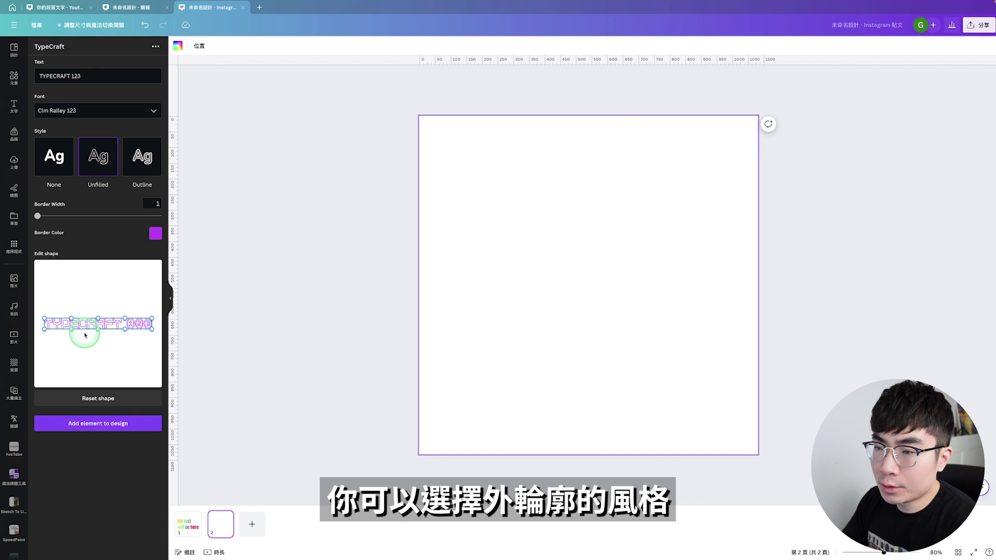
{"action": "left_click", "coordinate": [150, 165]}
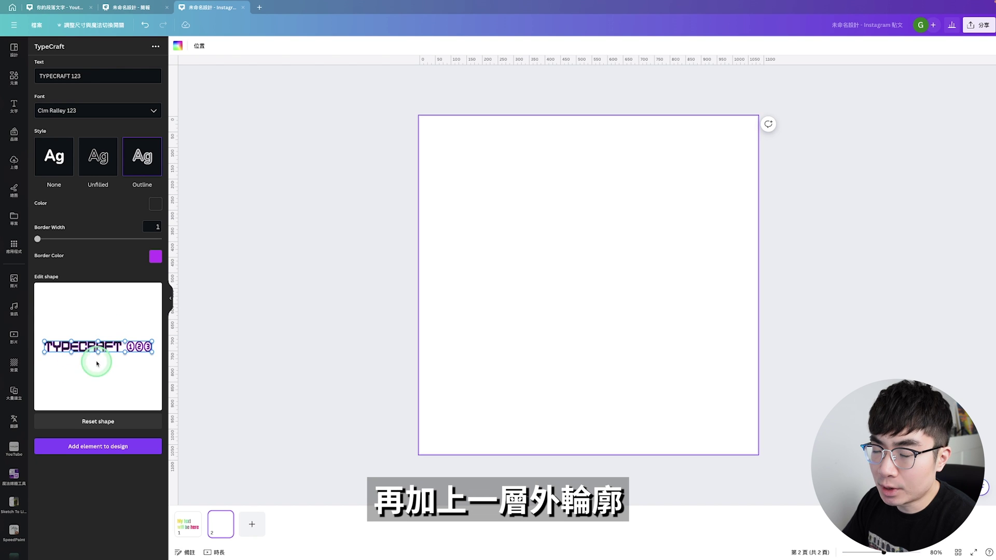
Fill the TypeCraft lettering with bright green and set its border width to 2
{"action": "left_click", "coordinate": [155, 206]}
{"action": "left_click_drag", "start_coordinate": [90, 160], "coordinate": [80, 162]}
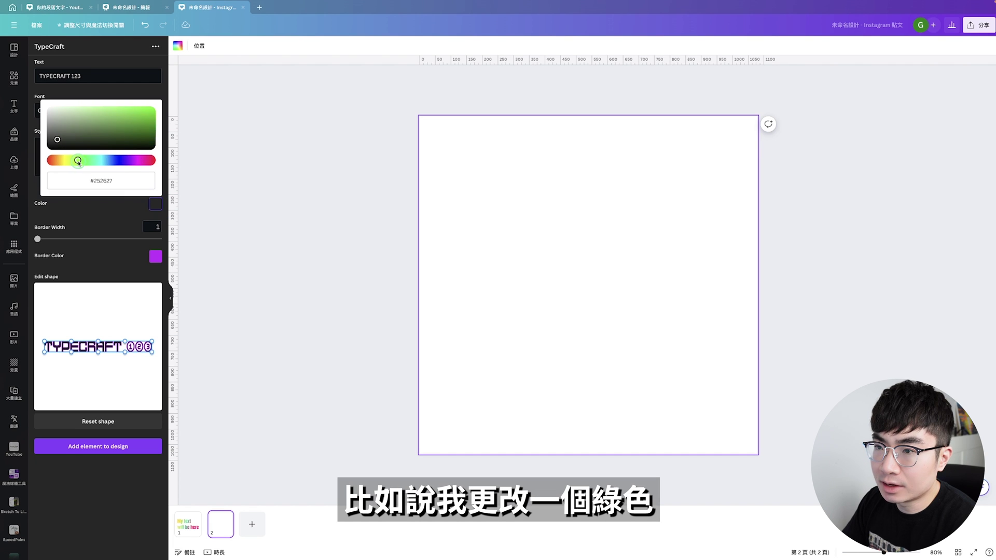
{"action": "left_click", "coordinate": [67, 213]}
{"action": "left_click_drag", "start_coordinate": [38, 239], "coordinate": [44, 239]}
{"action": "left_click", "coordinate": [151, 255]}
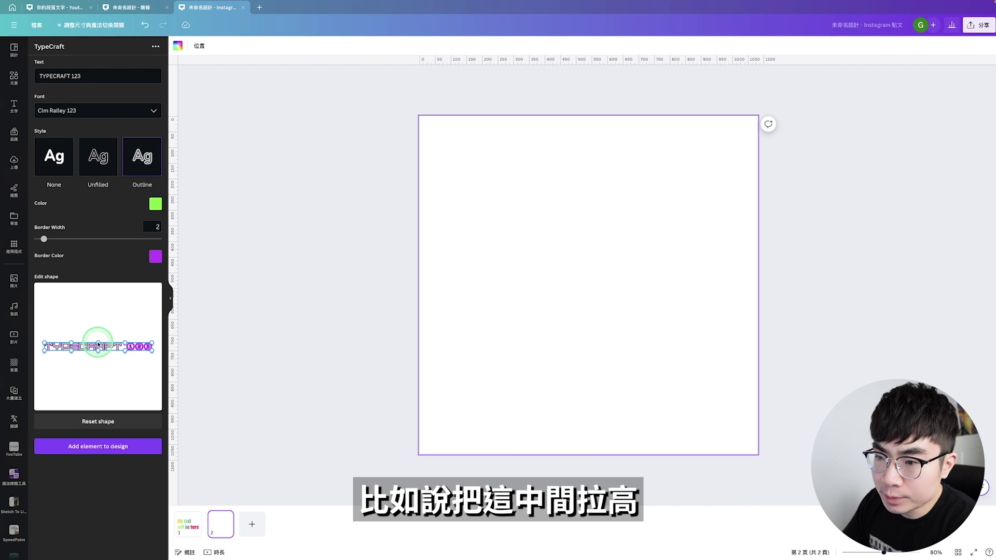
Arch the middle of the green lettering upward, resetting the shape once, and add it to the design
{"action": "left_click_drag", "start_coordinate": [97, 331], "coordinate": [98, 319]}
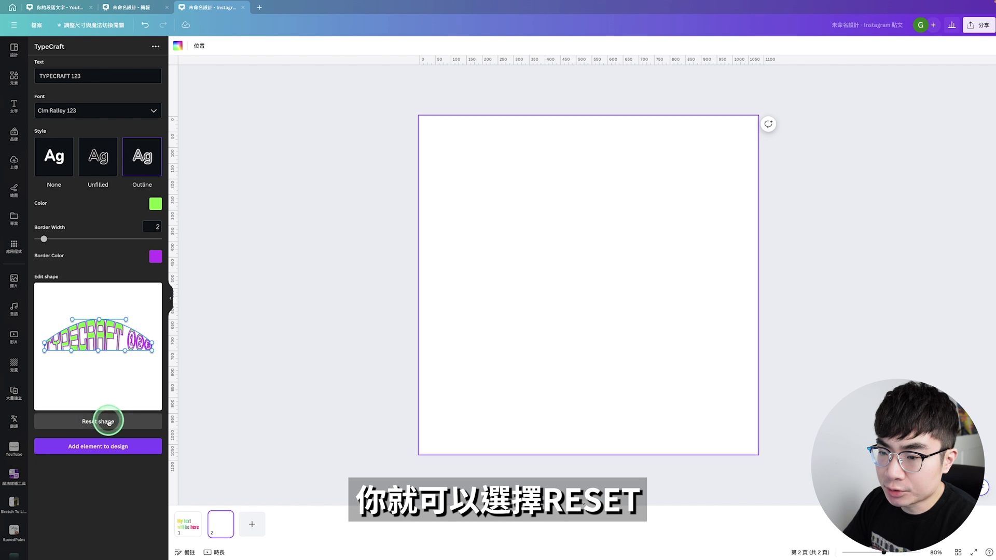
{"action": "left_click", "coordinate": [118, 420]}
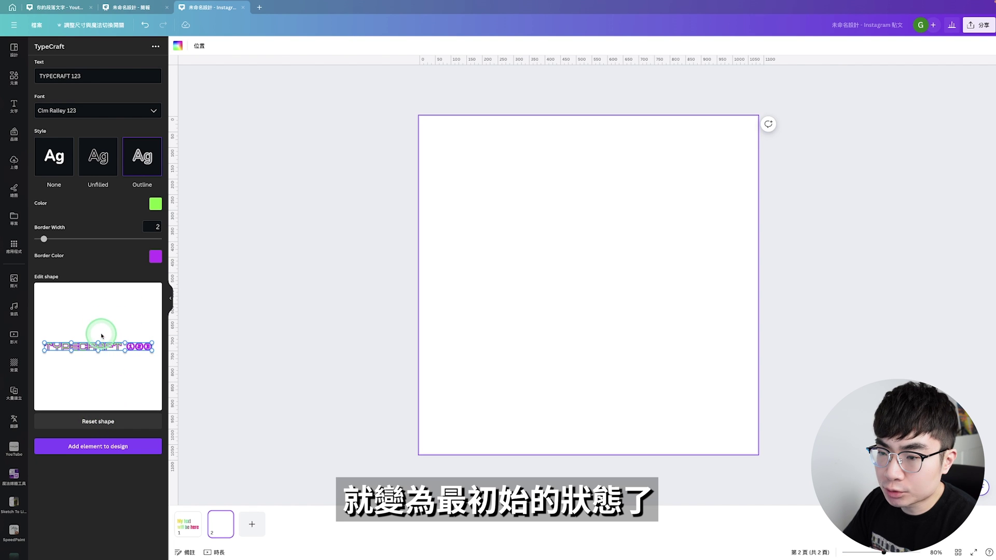
{"action": "left_click_drag", "start_coordinate": [98, 344], "coordinate": [99, 320]}
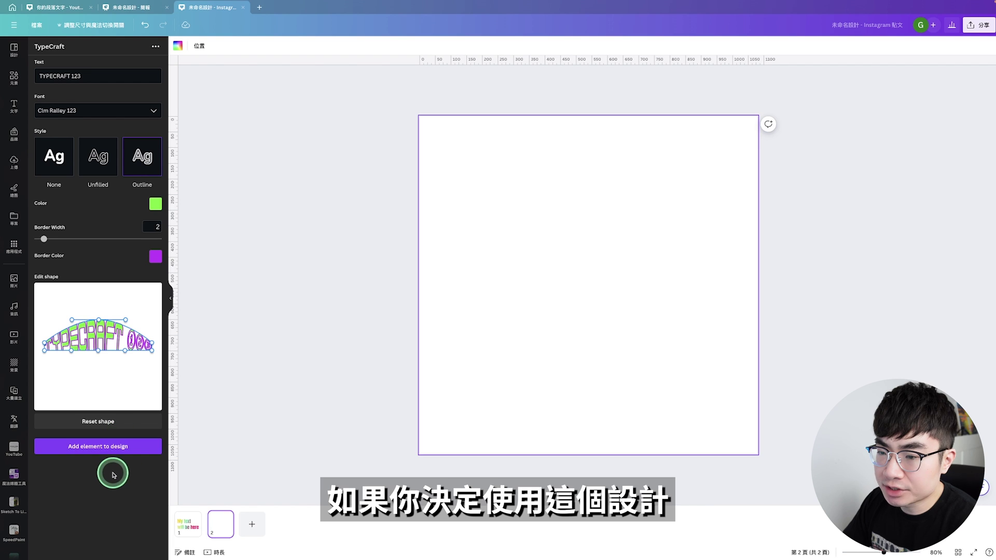
{"action": "left_click", "coordinate": [133, 458]}
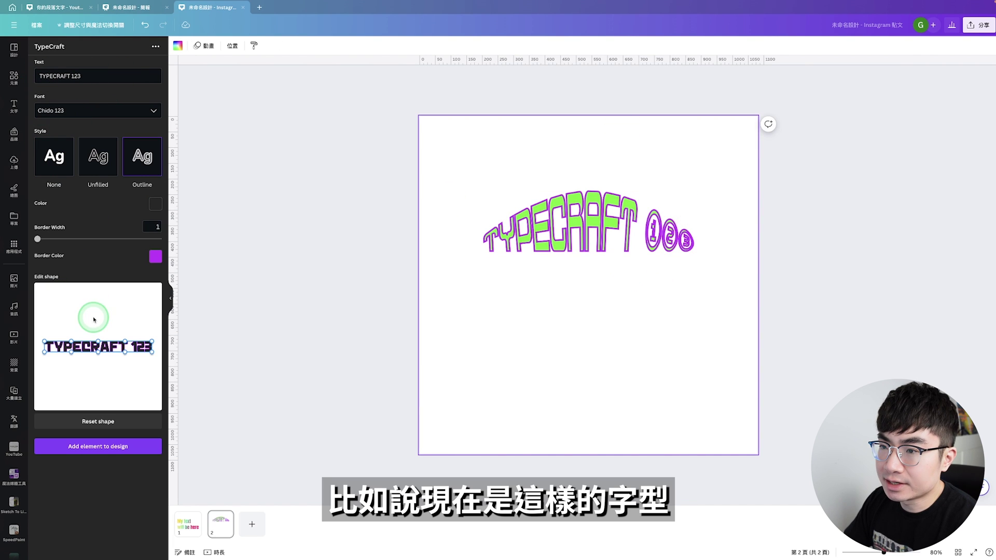
Color the new Chido 123 lettering blue and bend the middle of its lower edge downward
{"action": "left_click", "coordinate": [155, 204]}
{"action": "left_click", "coordinate": [150, 113]}
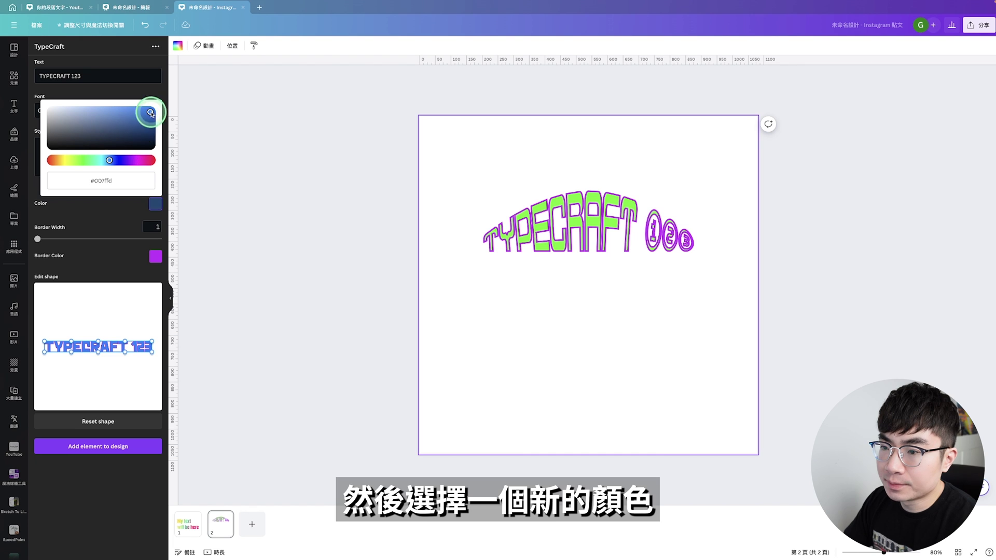
{"action": "left_click", "coordinate": [104, 223]}
{"action": "left_click", "coordinate": [542, 221]}
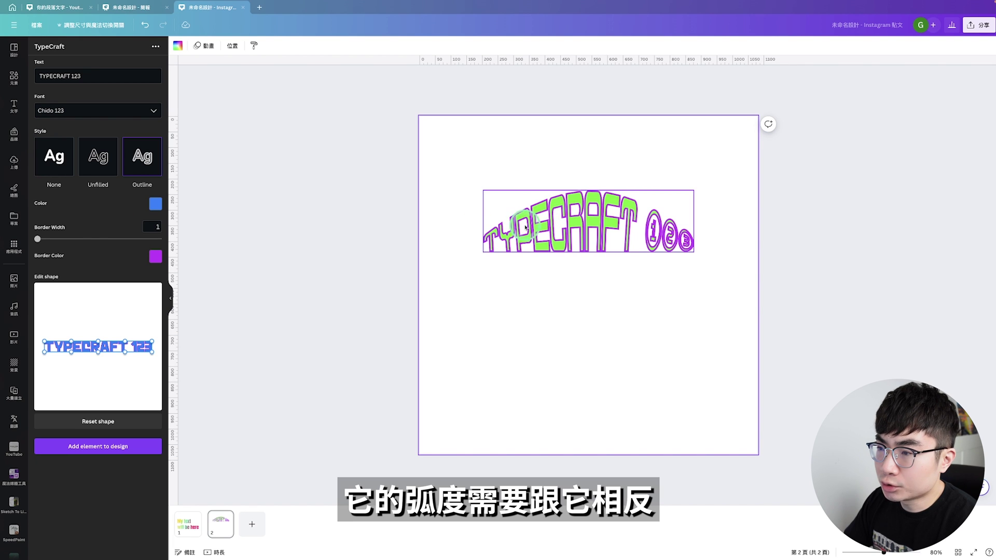
{"action": "left_click_drag", "start_coordinate": [98, 354], "coordinate": [97, 372]}
Add the blue lettering to the design and fit it directly beneath the green arch at the same width
{"action": "left_click", "coordinate": [112, 448]}
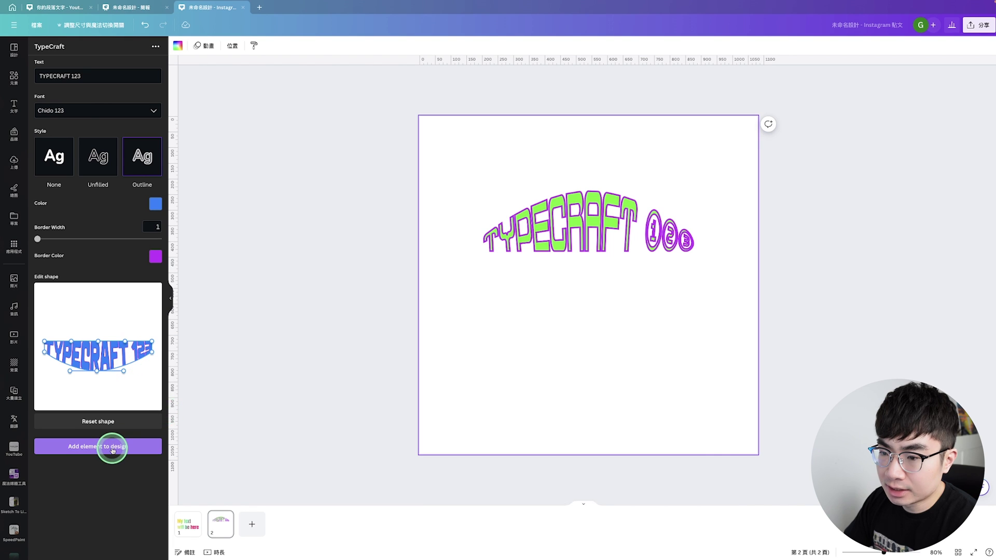
{"action": "left_click_drag", "start_coordinate": [659, 309], "coordinate": [694, 317]}
{"action": "left_click", "coordinate": [674, 348]}
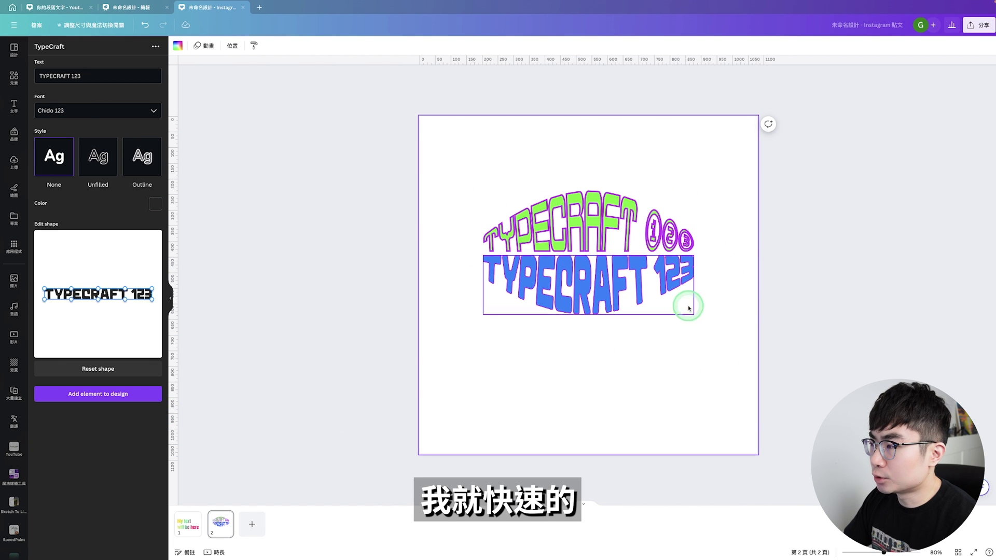
{"action": "left_click", "coordinate": [477, 255]}
{"action": "left_click", "coordinate": [692, 333]}
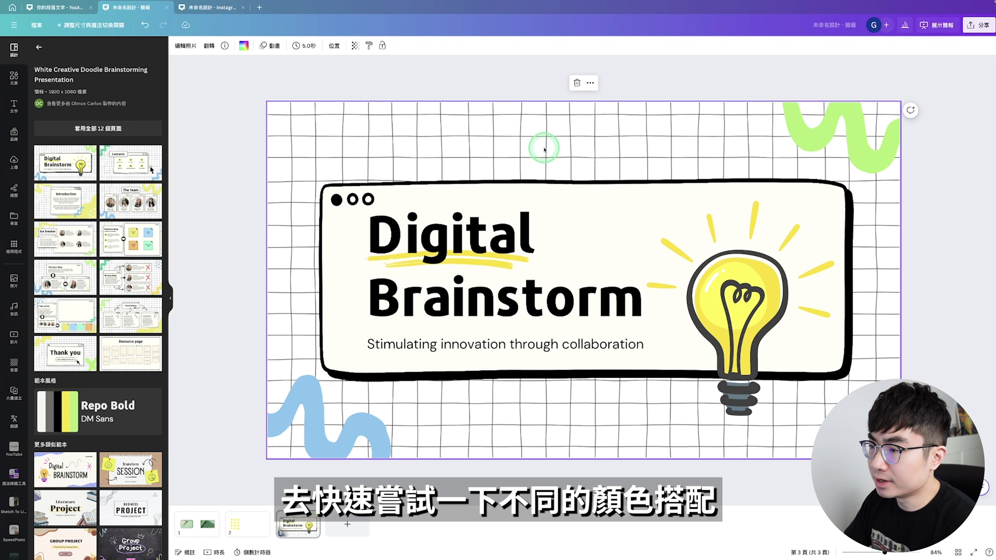
Add the gold 2024 balloon photo to the Digital Brainstorm page and place it over the page's left half
{"action": "left_click", "coordinate": [14, 279]}
{"action": "left_click", "coordinate": [54, 241]}
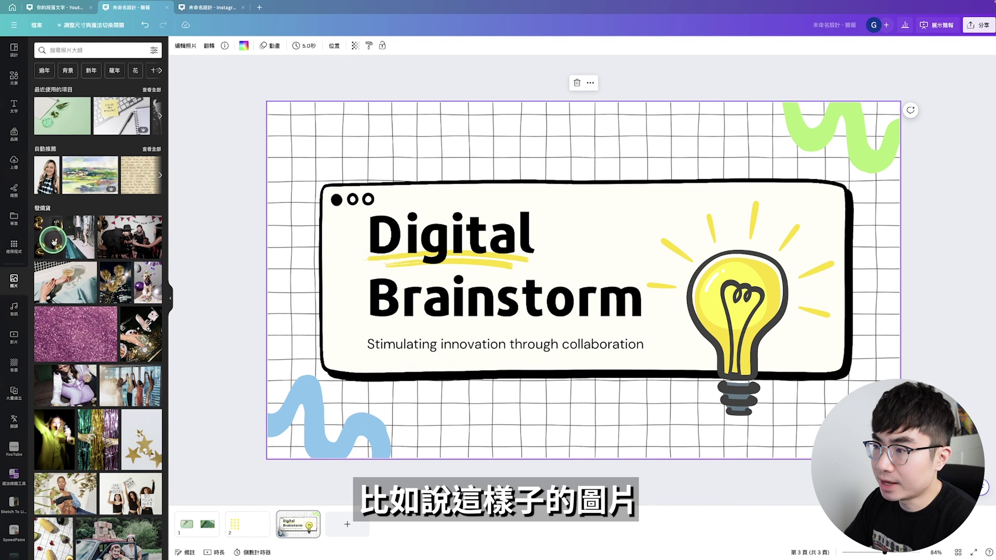
{"action": "left_click_drag", "start_coordinate": [600, 180], "coordinate": [457, 181]}
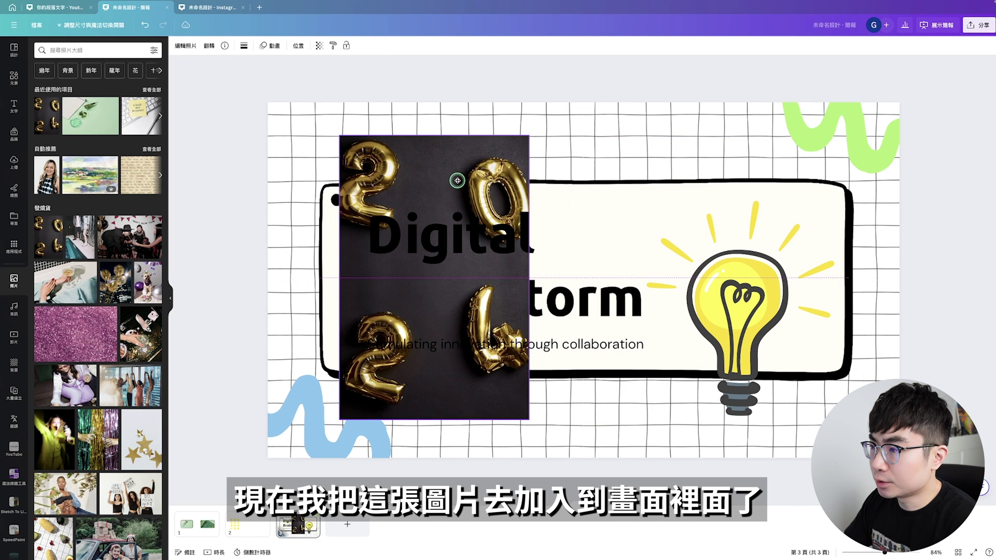
Apply the balloon photo's colors to the page, and reapply them for a different color combination
{"action": "right_click", "coordinate": [440, 174]}
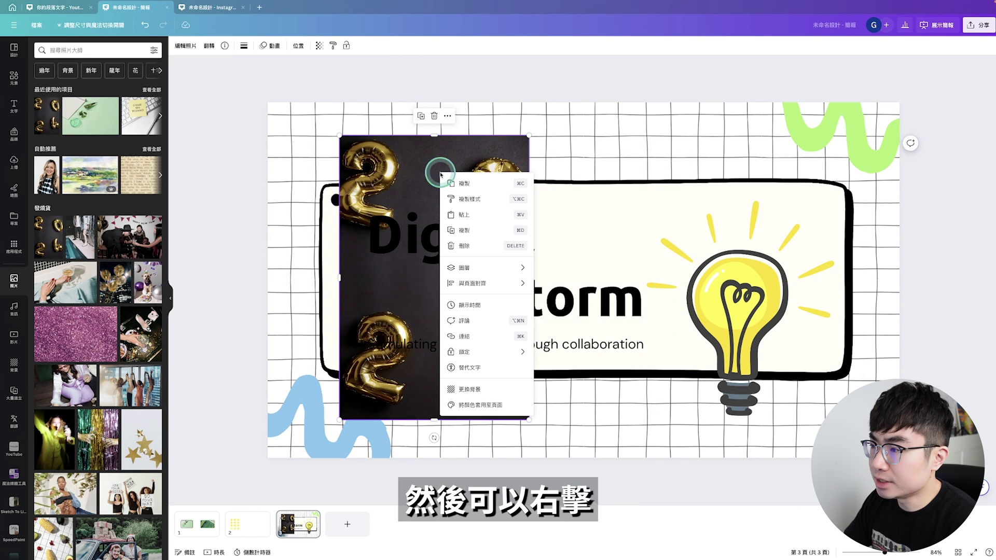
{"action": "left_click", "coordinate": [522, 403]}
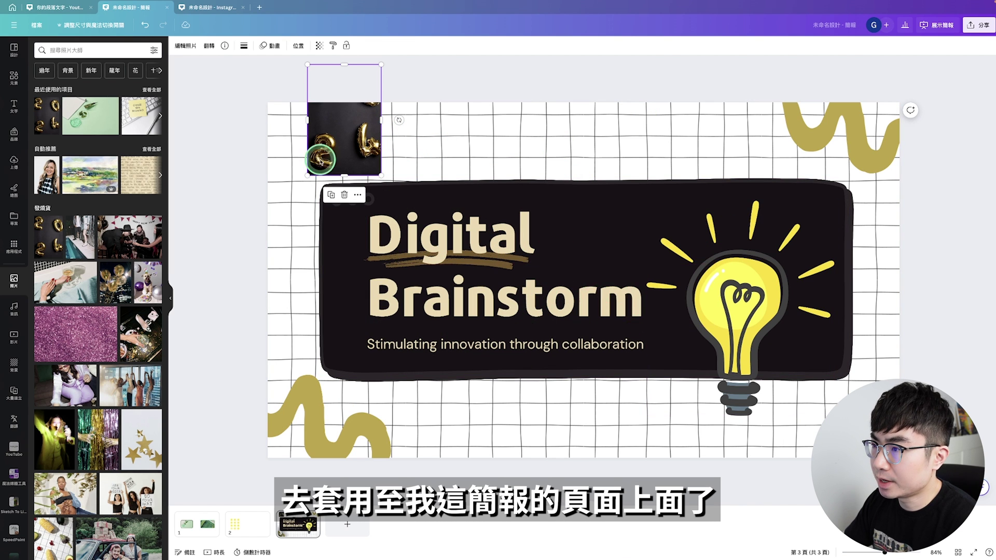
{"action": "right_click", "coordinate": [342, 136]}
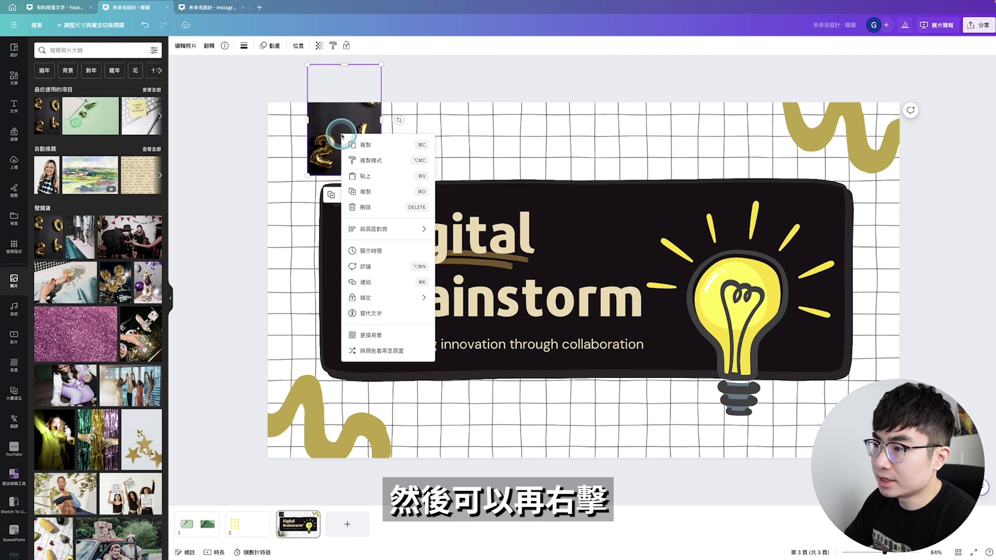
{"action": "left_click", "coordinate": [434, 352]}
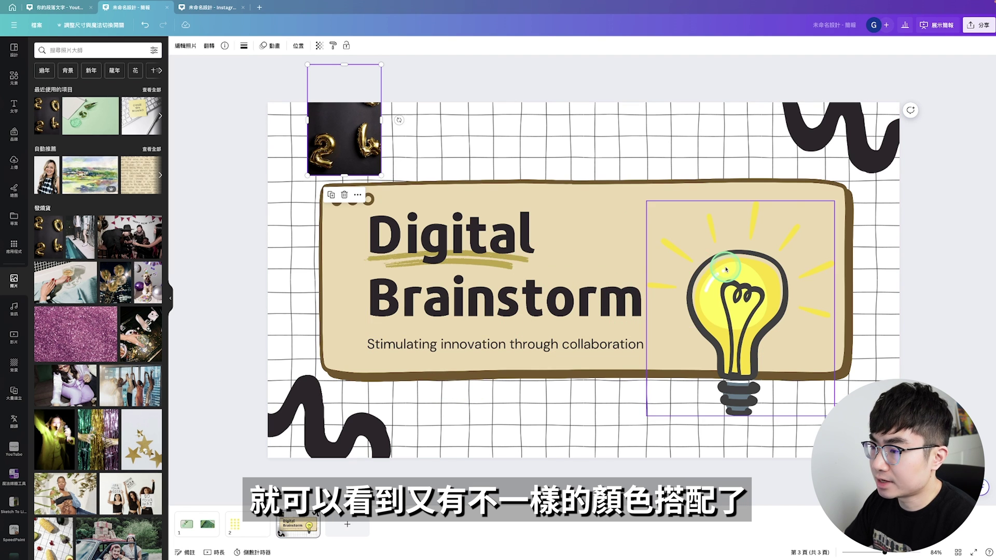